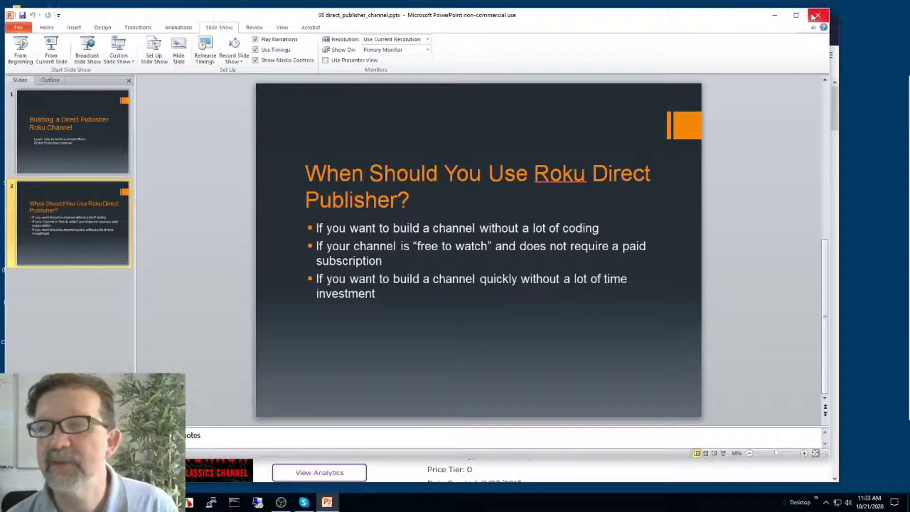
Close the presentation and go from the developer dashboard to the My Channels list.
click(816, 16)
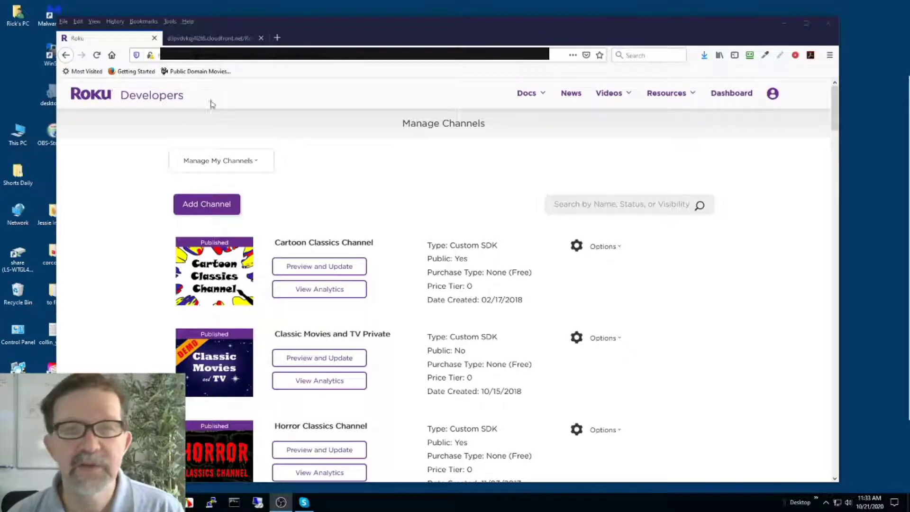
click(695, 95)
click(731, 93)
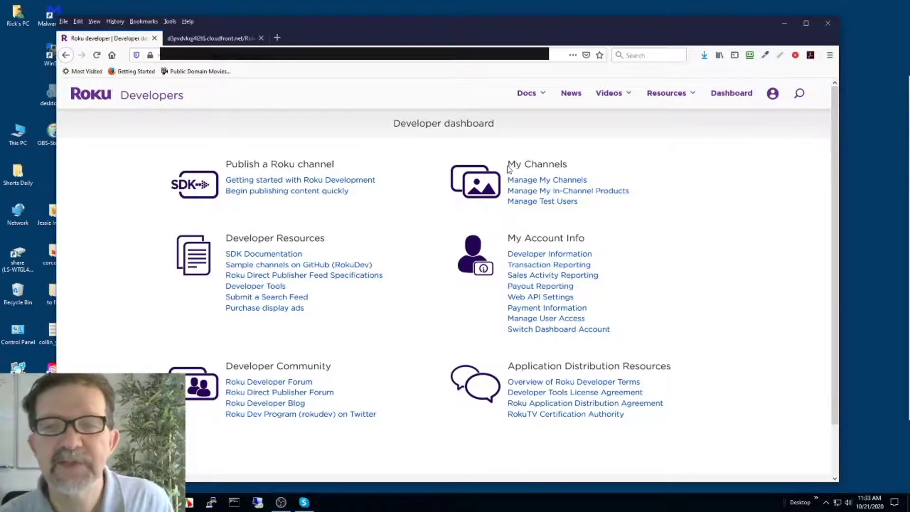
mouse_move(508, 169)
mouse_down()
mouse_move(571, 170)
mouse_move(502, 186)
mouse_move(517, 164)
mouse_move(508, 179)
mouse_up()
click(602, 184)
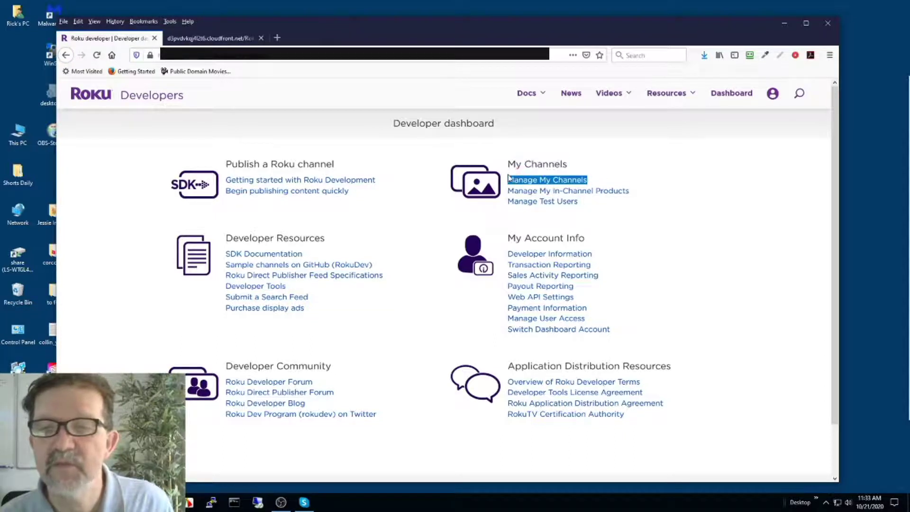
click(539, 183)
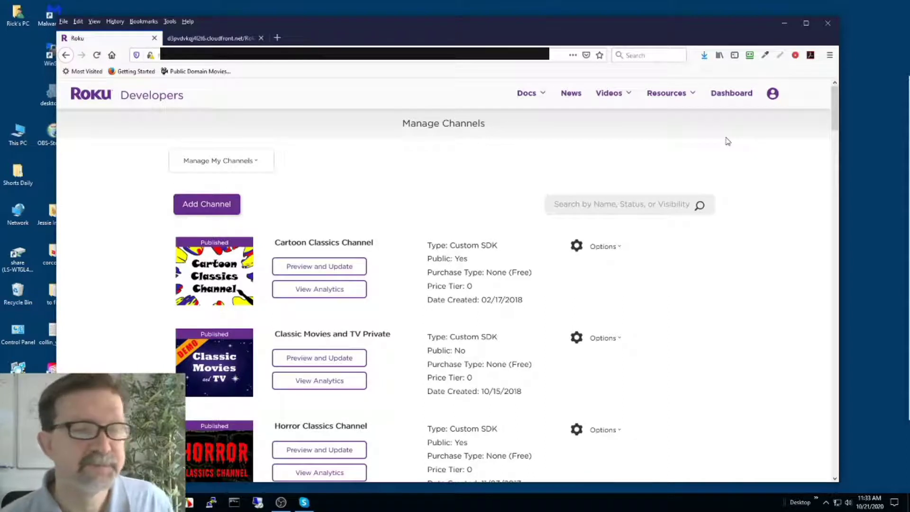
Add a new channel and enter 'Big Movie Channel' as its name.
click(204, 205)
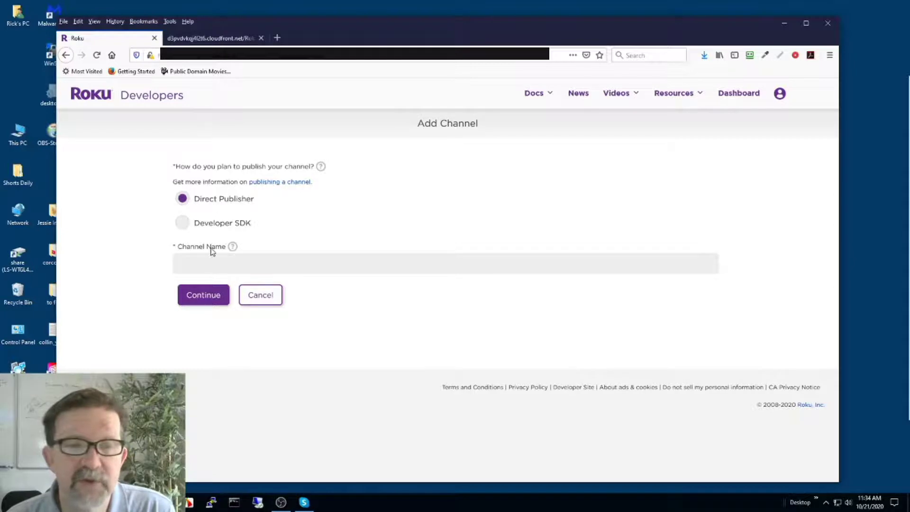
click(206, 264)
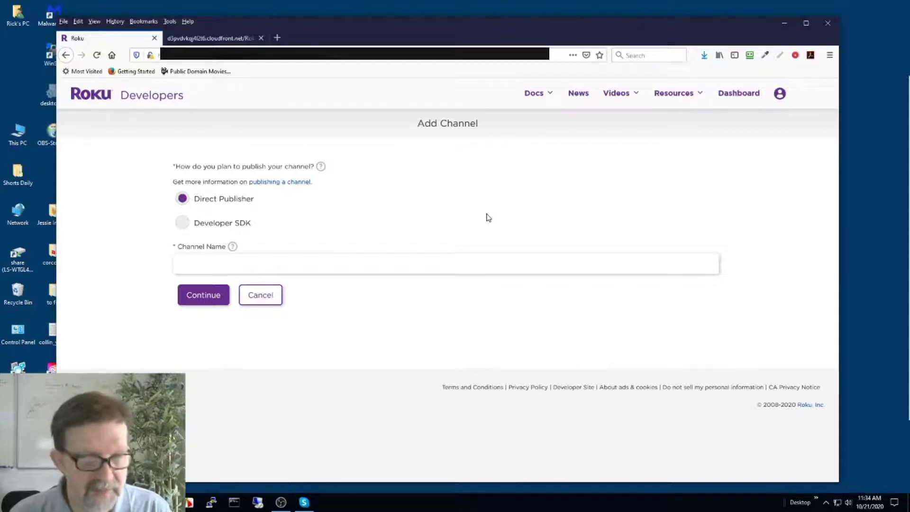
text(Channel Name)
key(BackSpace)
key(BackSpace)
key(BackSpace)
key(BackSpace)
key(BackSpace)
key(BackSpace)
key(BackSpace)
key(BackSpace)
key(BackSpace)
key(BackSpace)
key(BackSpace)
key(BackSpace)
text(Big )
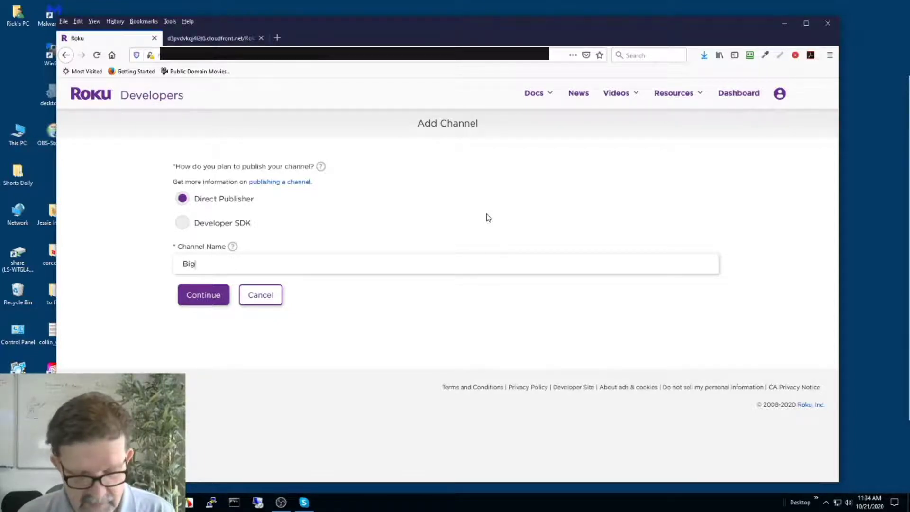
text(Movie)
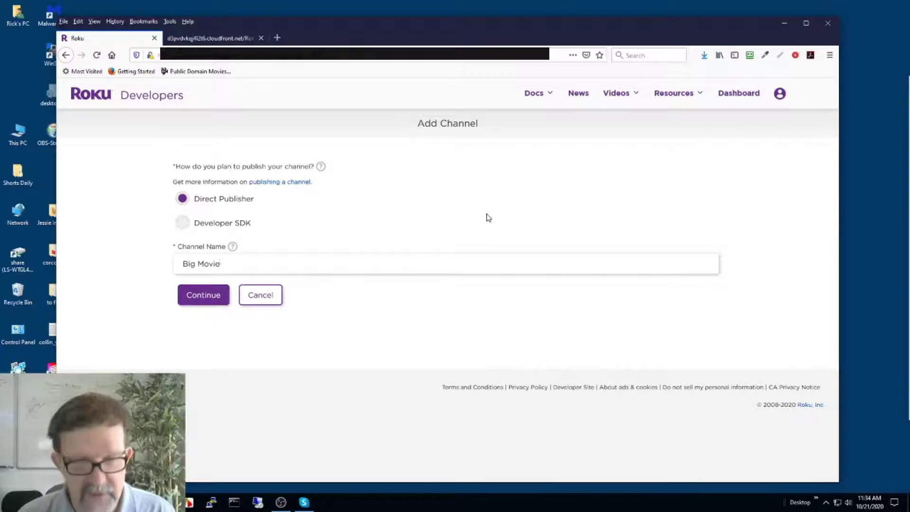
text( Channel)
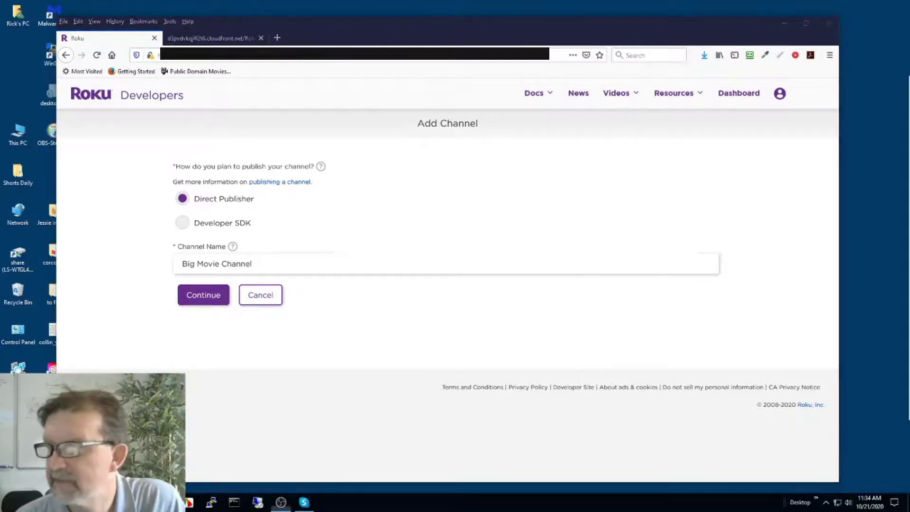
key(Tab)
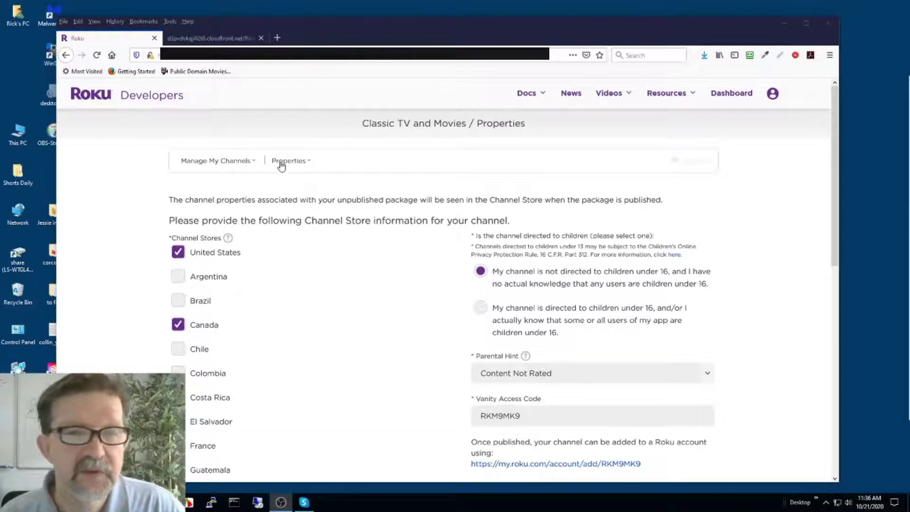
click(228, 165)
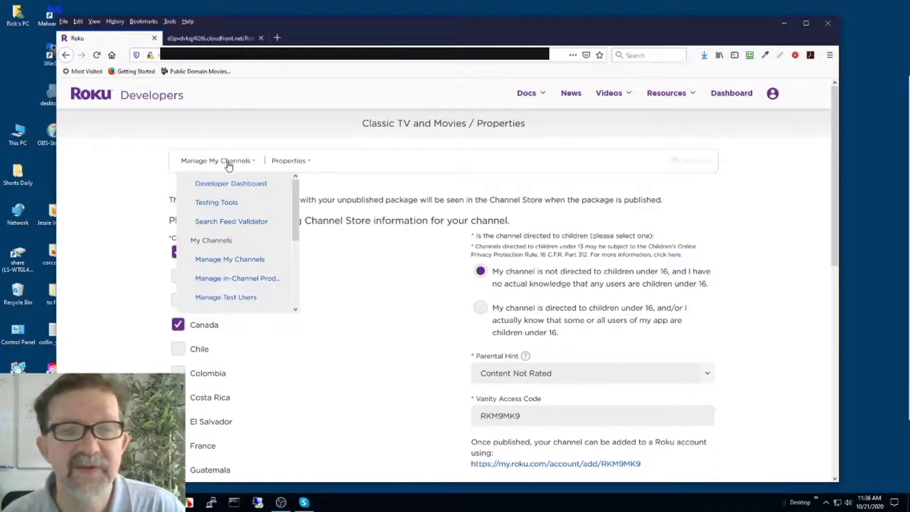
click(244, 136)
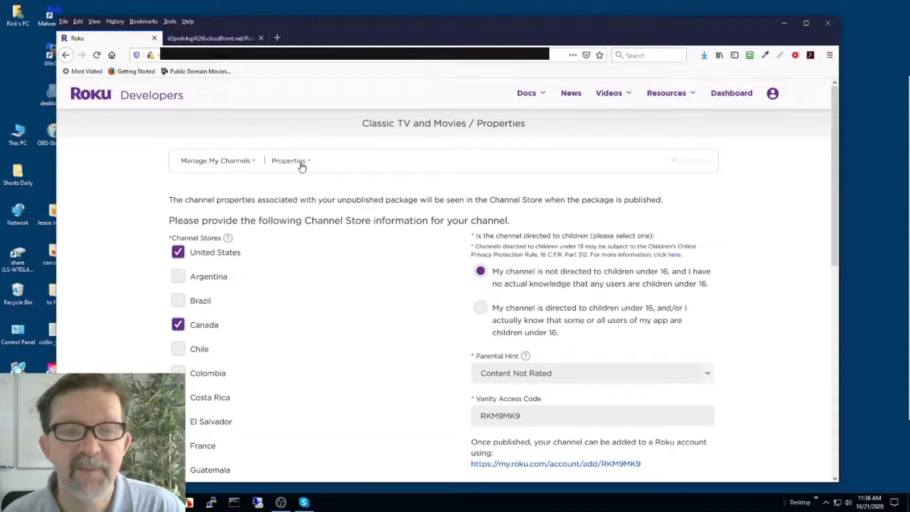
click(301, 164)
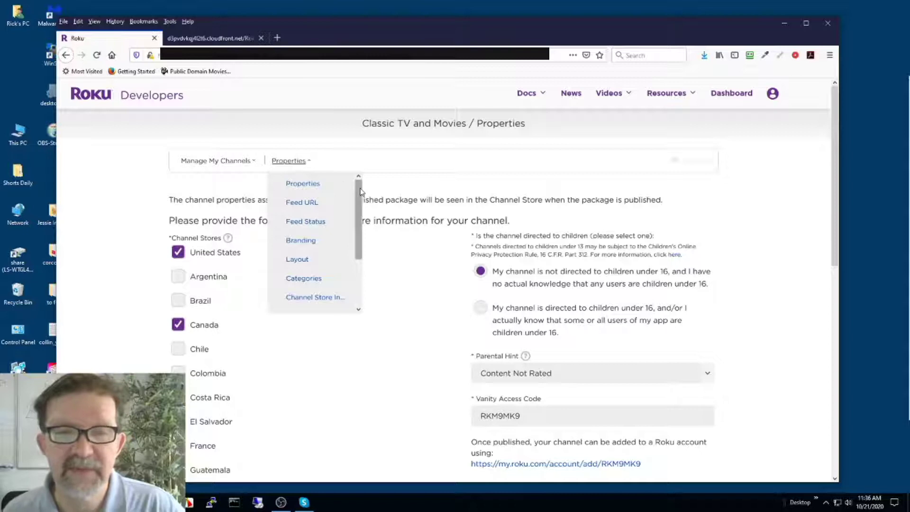
mouse_move(361, 191)
mouse_down()
mouse_move(361, 226)
mouse_move(365, 180)
mouse_up()
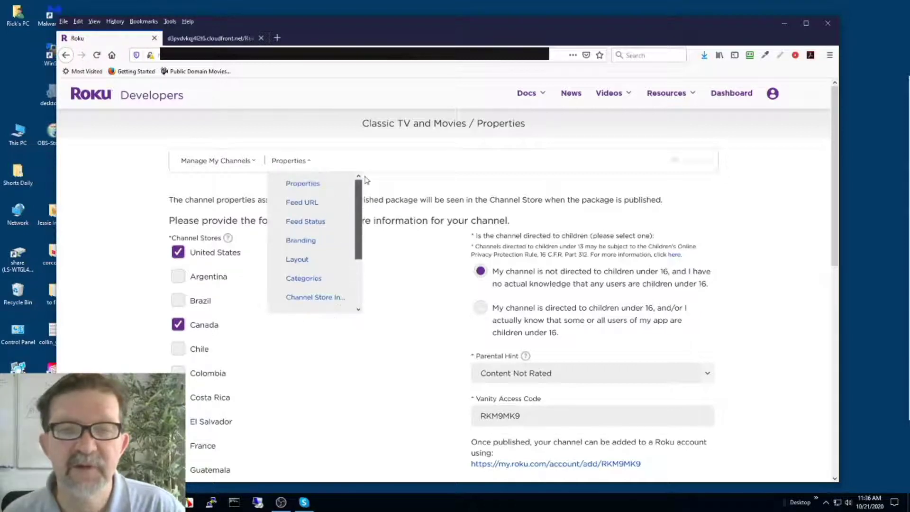
click(317, 129)
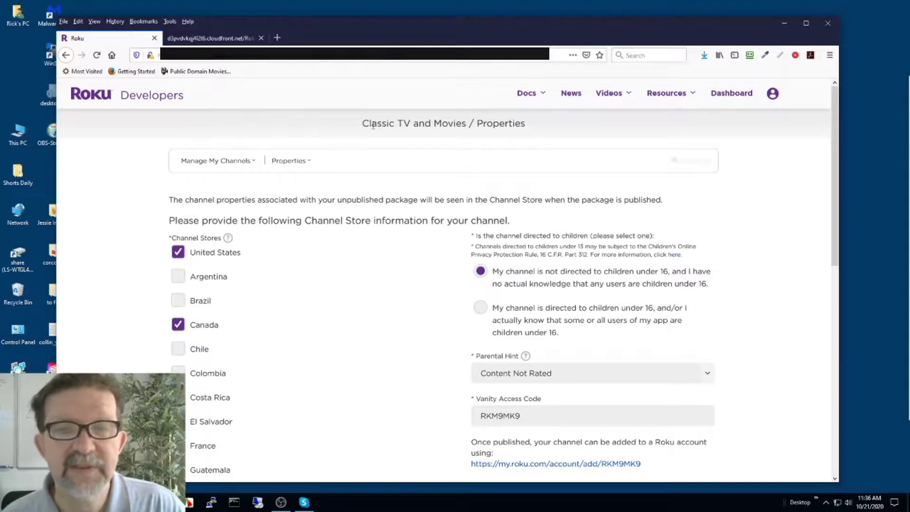
scroll(428, 133, down, 1)
scroll(430, 134, down, 3)
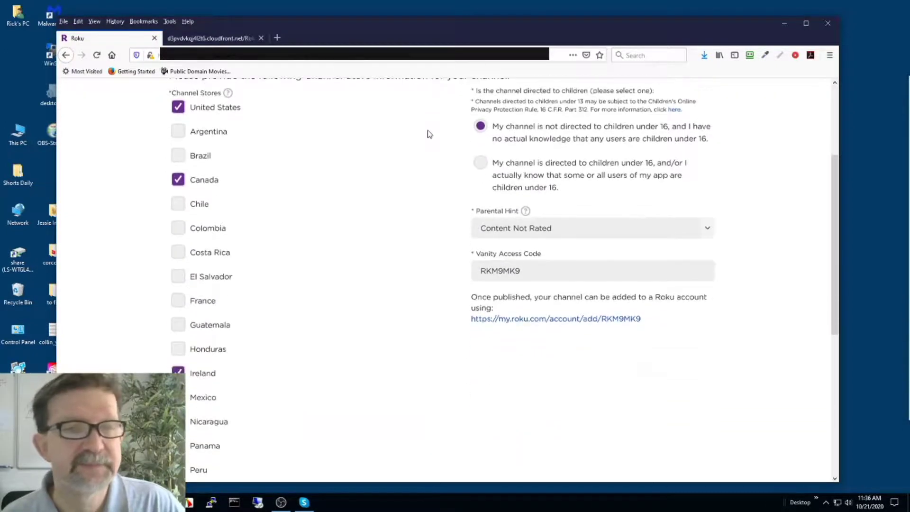
scroll(429, 134, up, 3)
scroll(429, 134, down, 2)
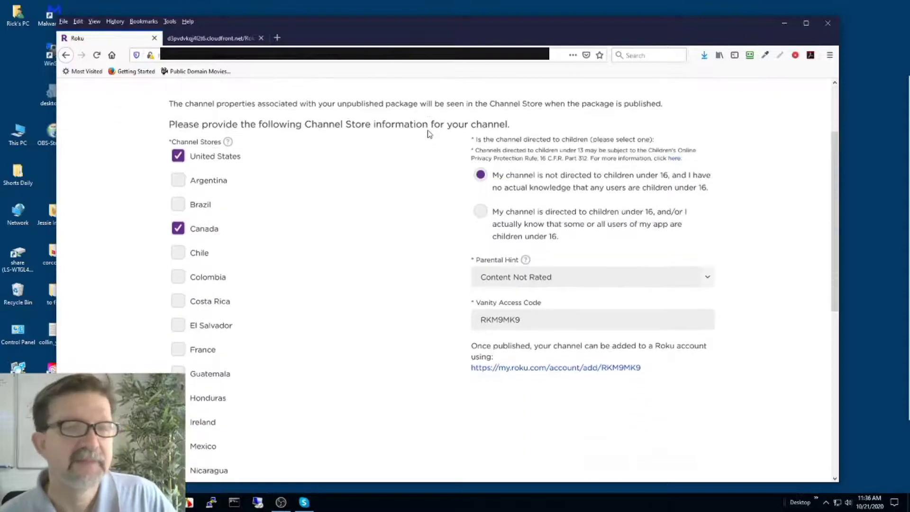
scroll(429, 134, down, 1)
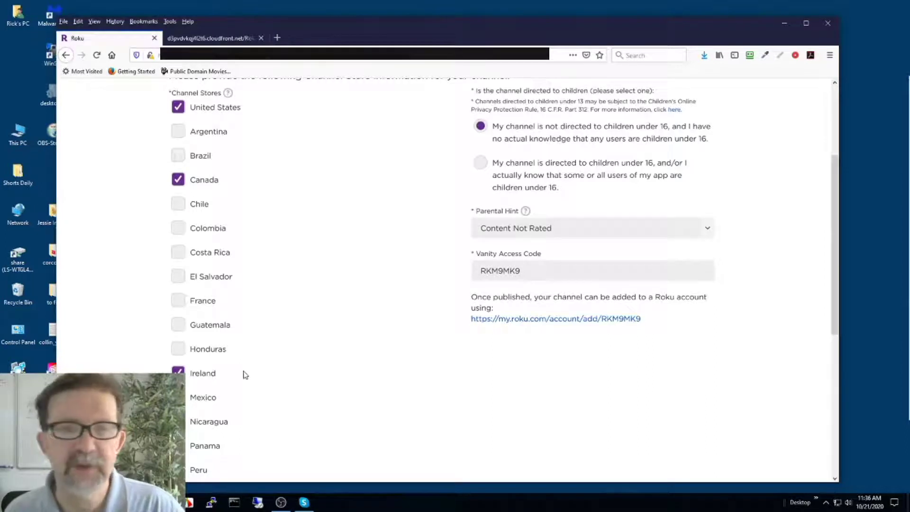
scroll(254, 358, up, 1)
scroll(232, 285, up, 3)
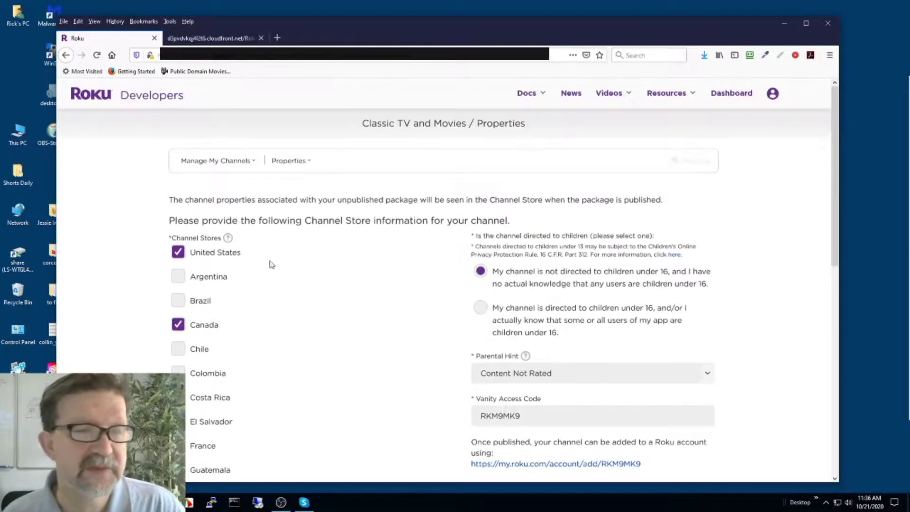
scroll(268, 275, down, 4)
scroll(226, 388, down, 5)
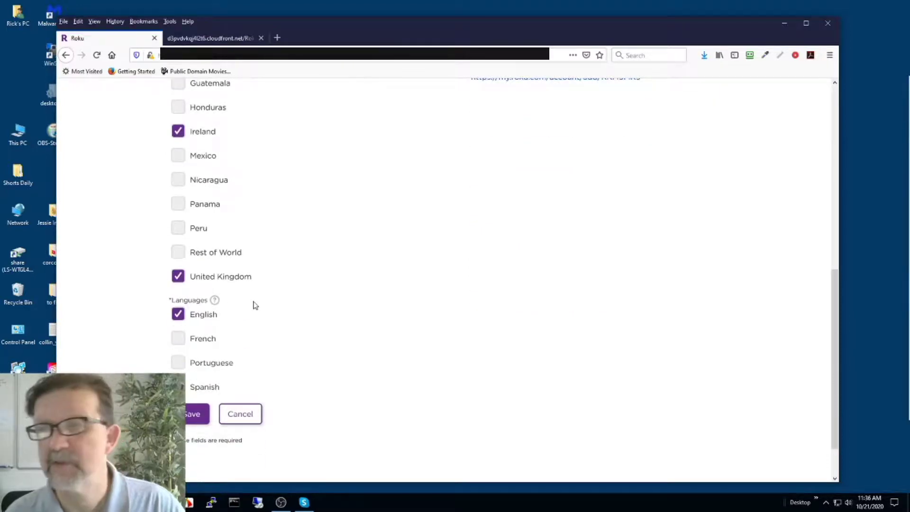
scroll(255, 304, up, 8)
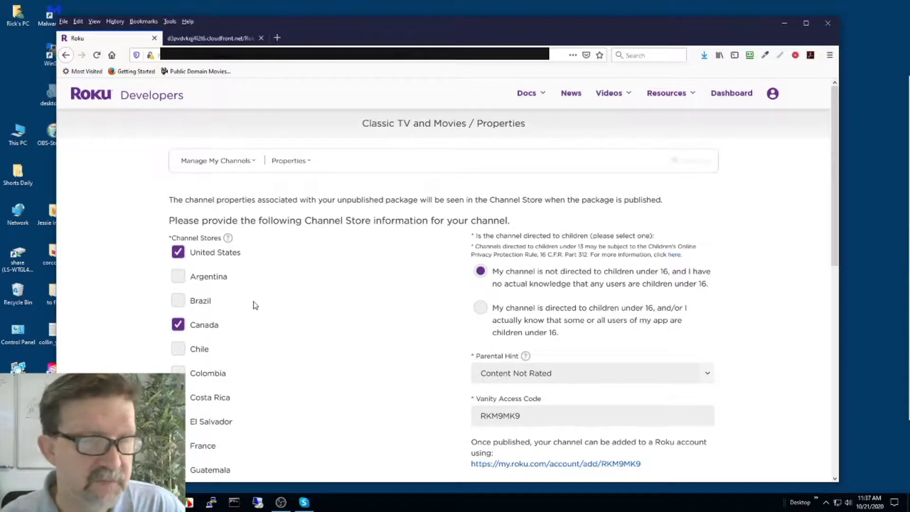
scroll(255, 305, down, 5)
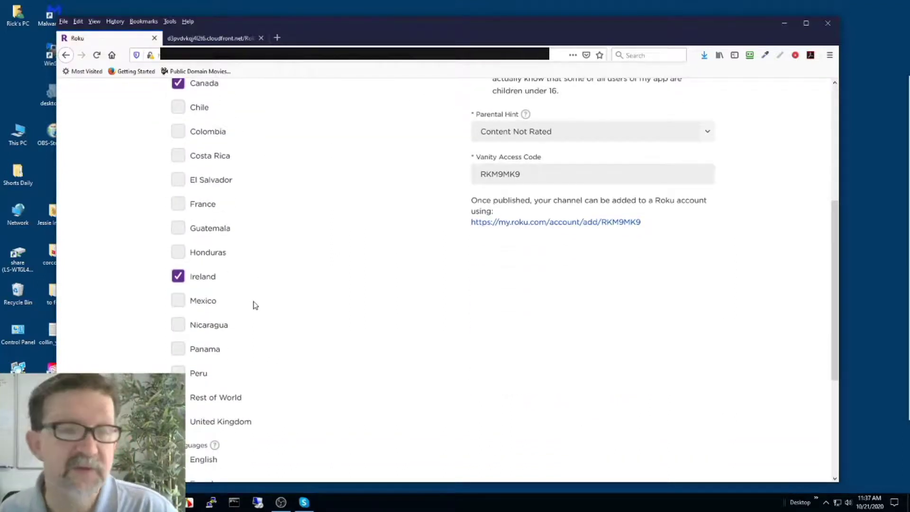
scroll(256, 305, down, 4)
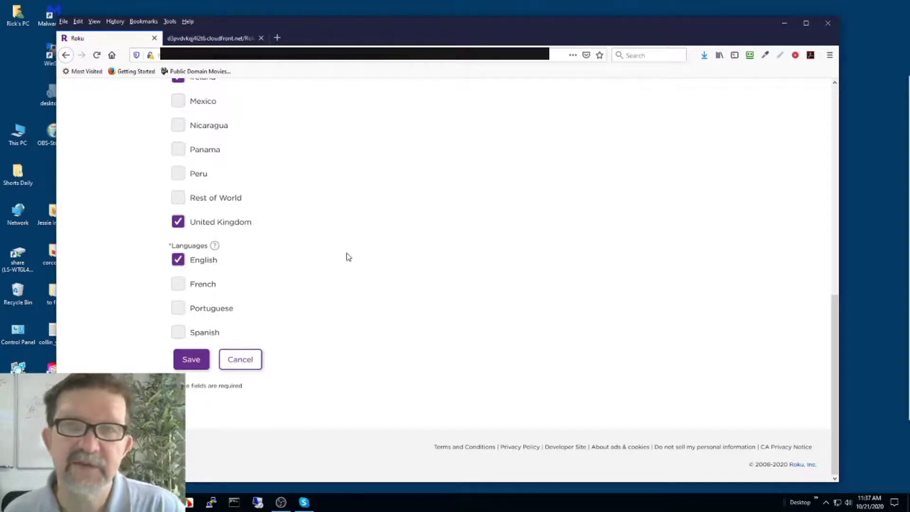
scroll(348, 257, up, 10)
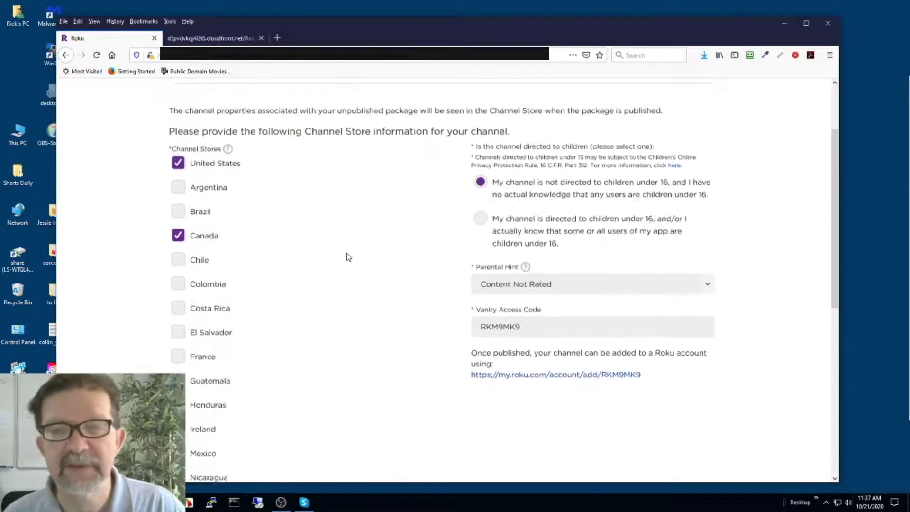
scroll(348, 257, down, 1)
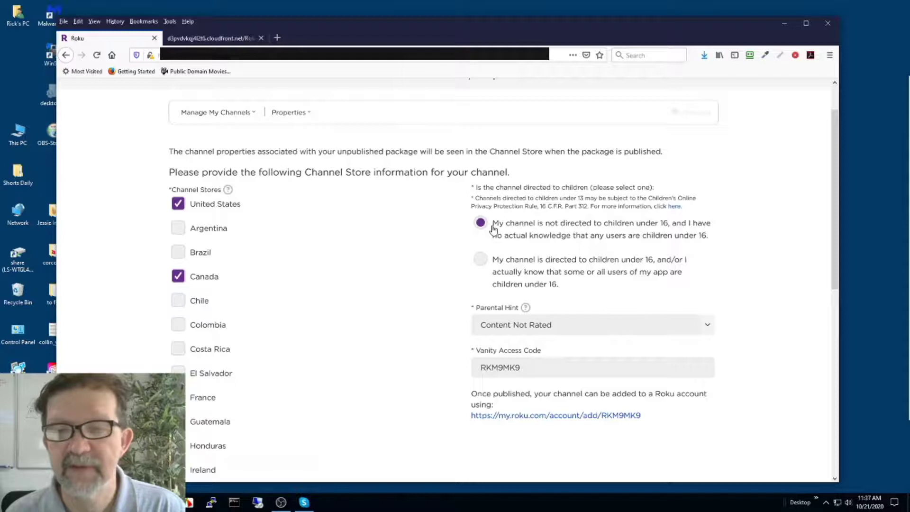
drag(493, 230, 710, 243)
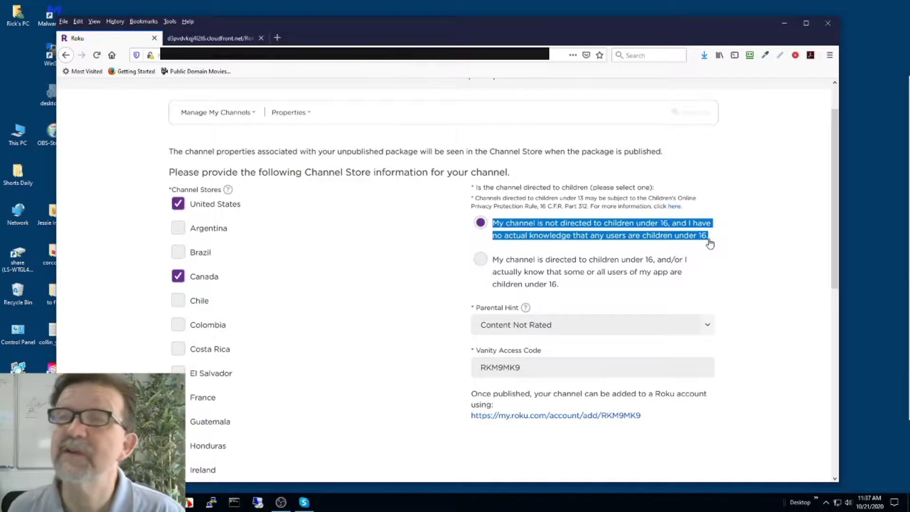
click(735, 227)
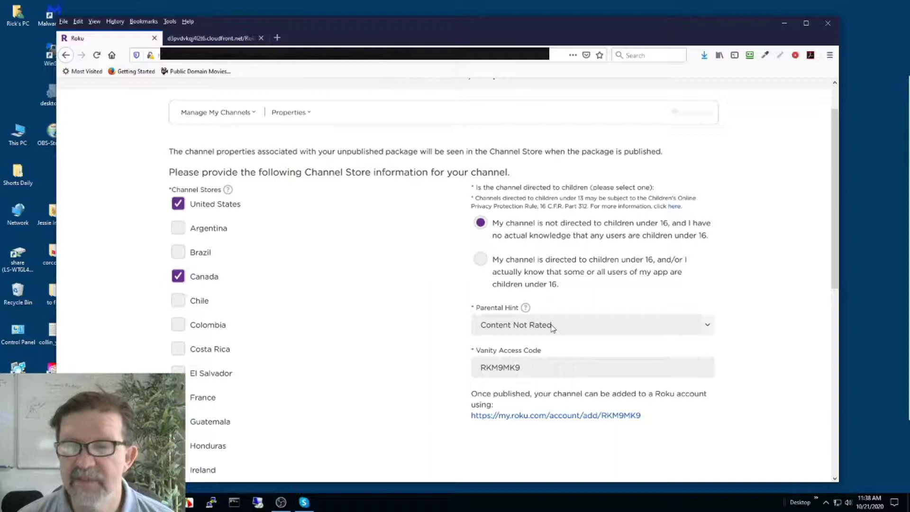
click(481, 261)
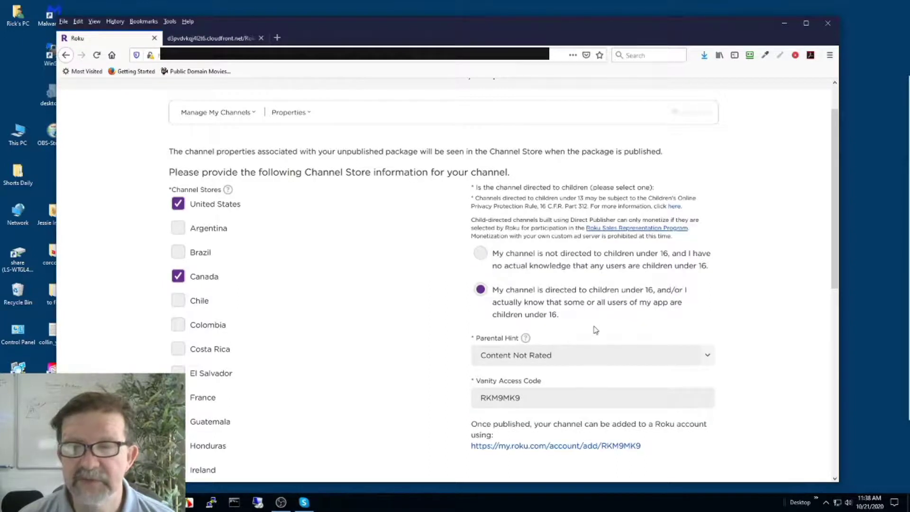
click(488, 255)
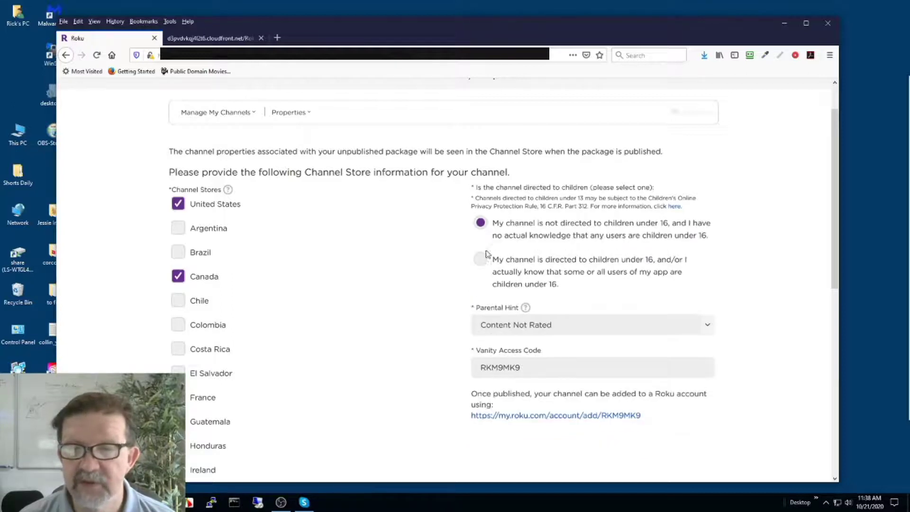
click(619, 322)
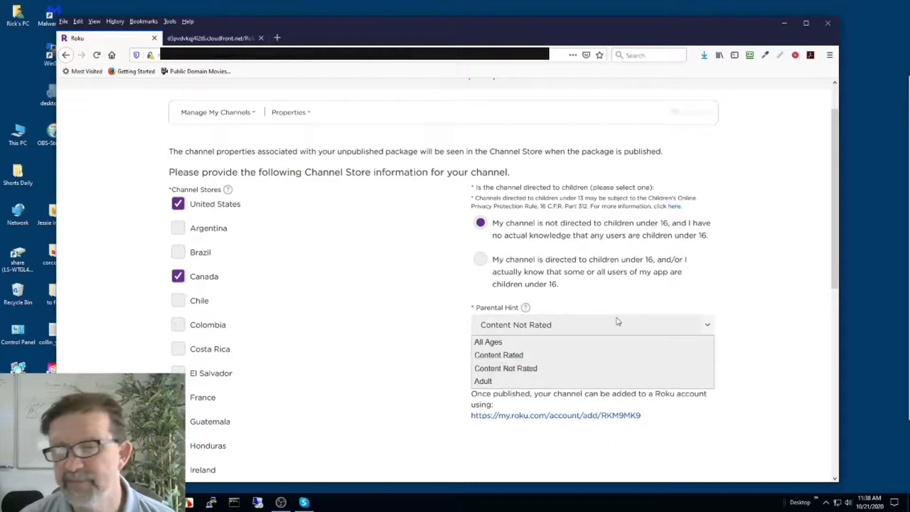
click(666, 300)
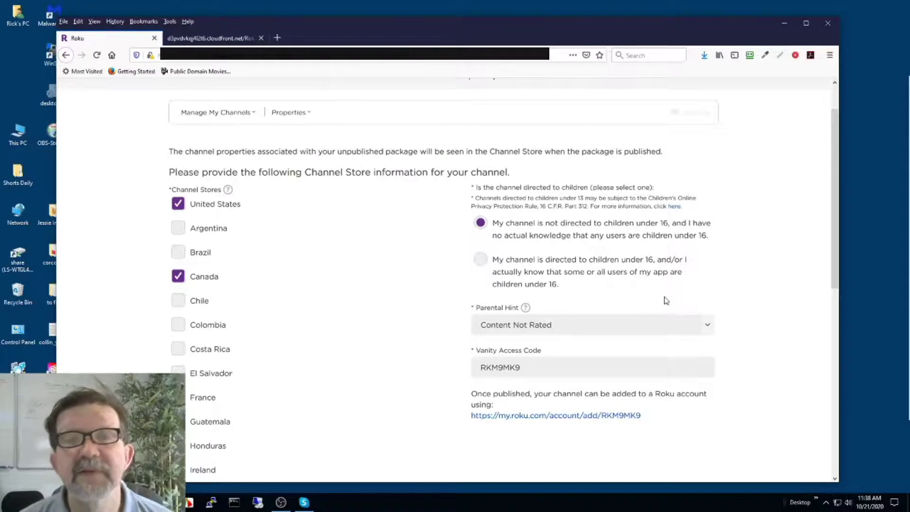
scroll(711, 279, down, 4)
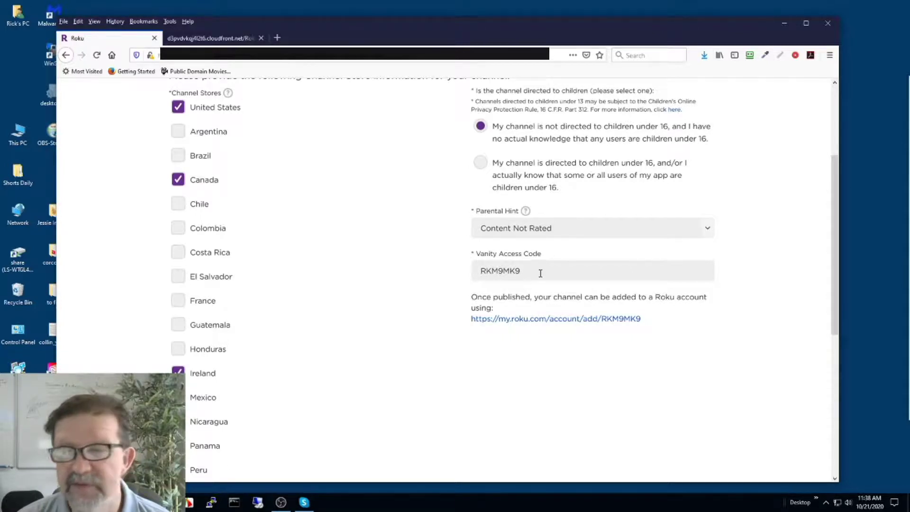
drag(532, 271, 481, 271)
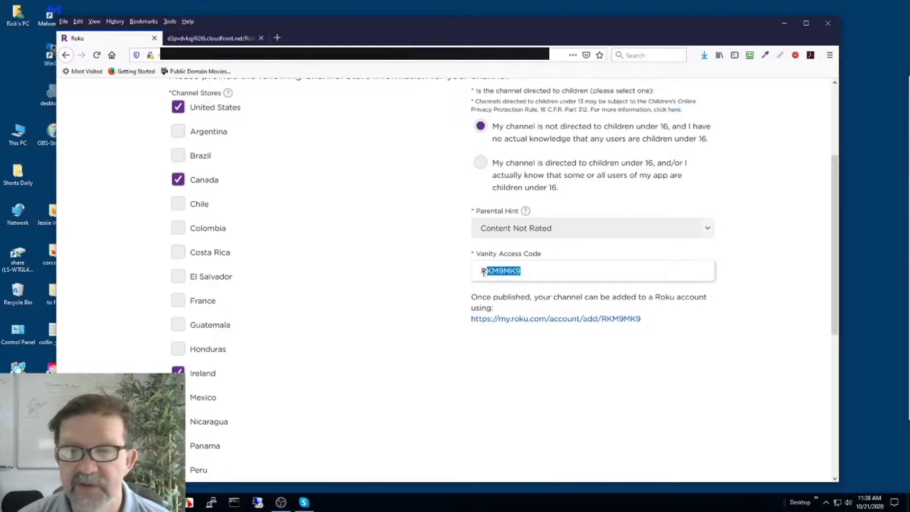
click(441, 270)
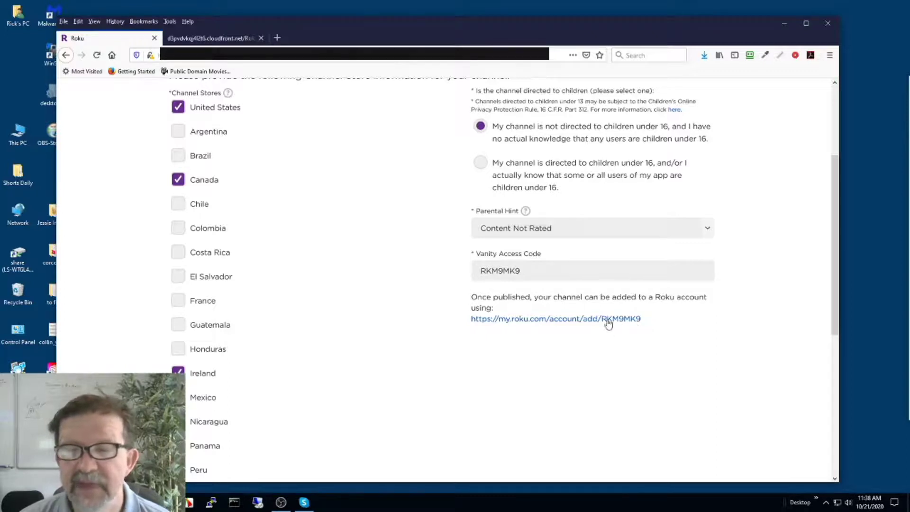
drag(542, 270, 429, 270)
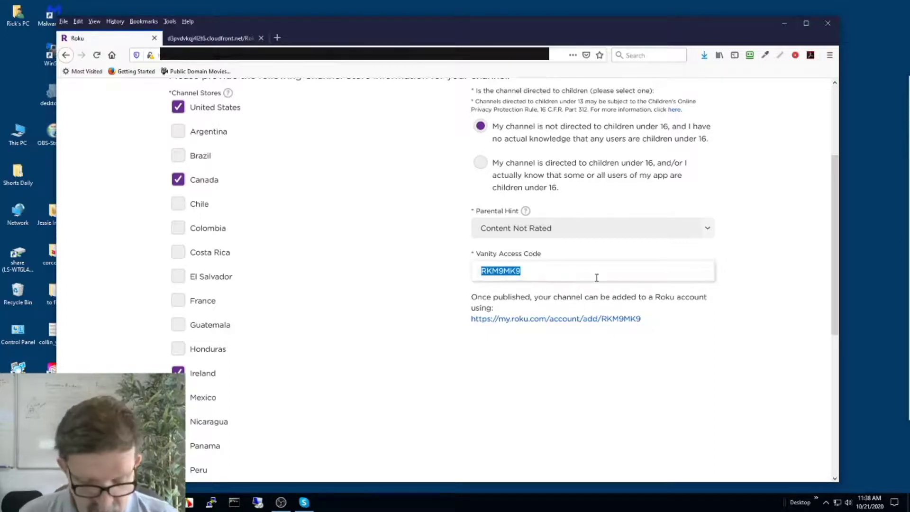
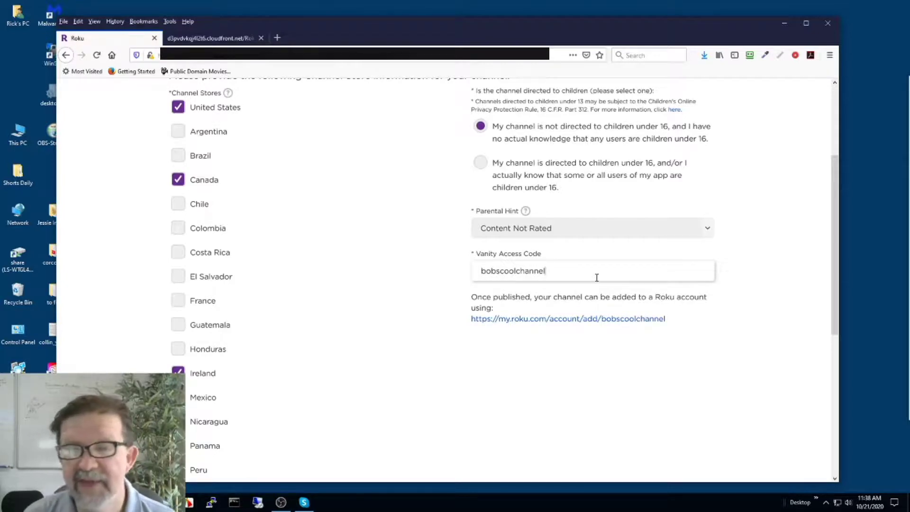
click(674, 322)
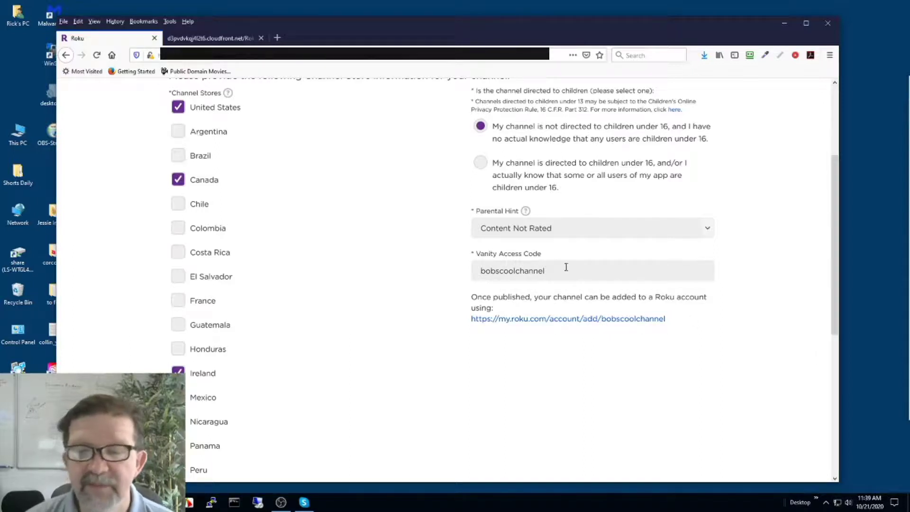
Review the Properties page and bring up the channel setup sections list.
scroll(656, 297, up, 3)
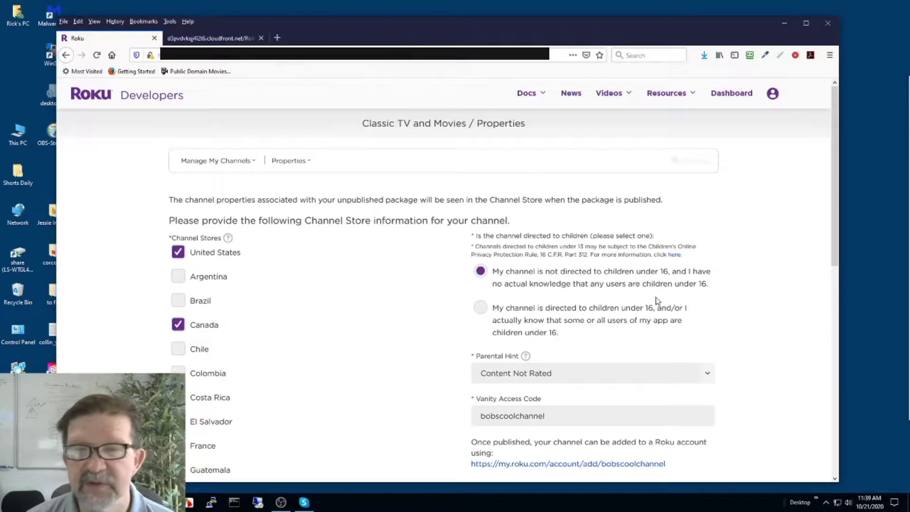
scroll(657, 301, down, 8)
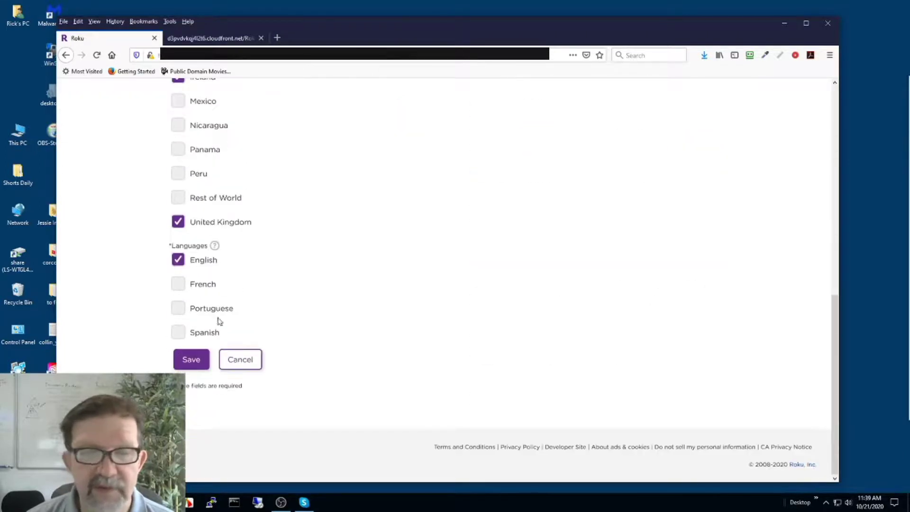
scroll(567, 270, up, 8)
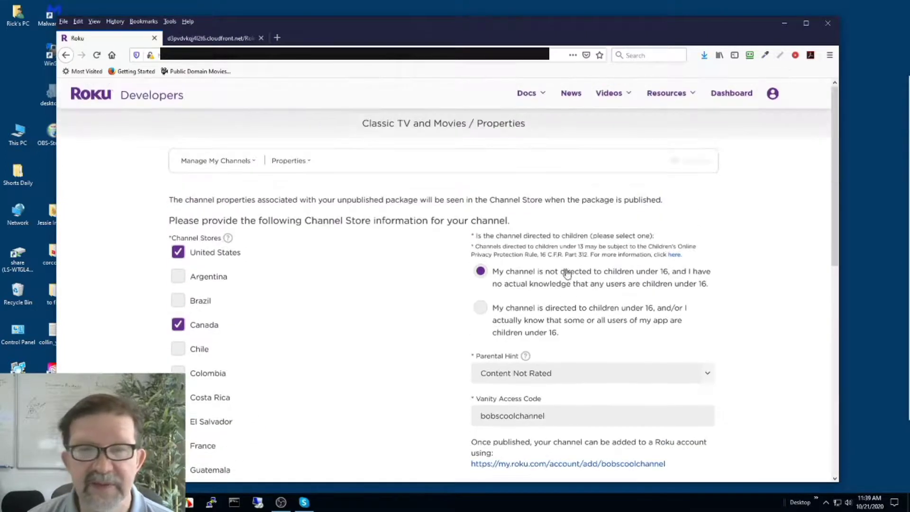
click(303, 164)
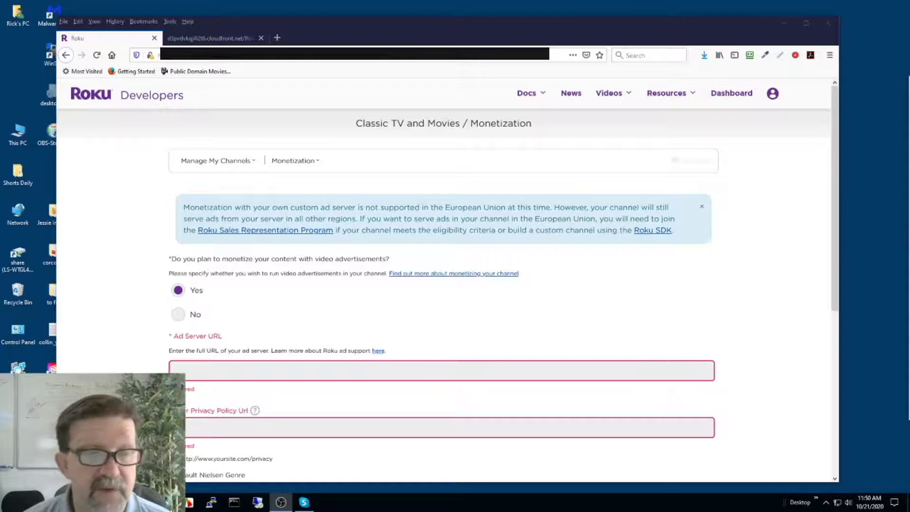
click(183, 369)
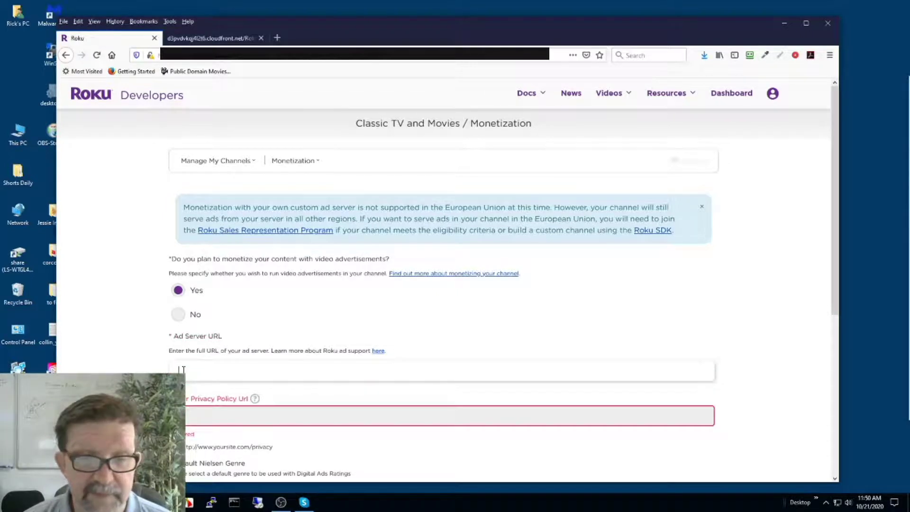
click(191, 414)
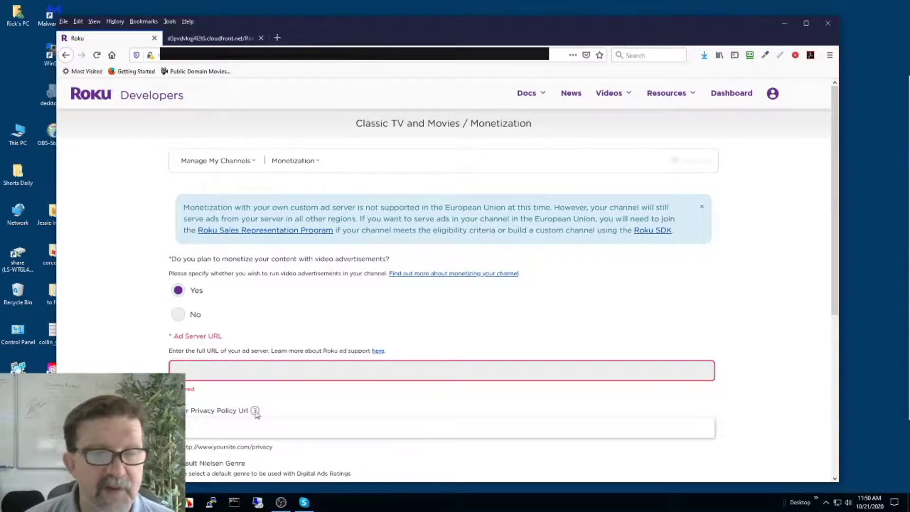
scroll(244, 424, down, 1)
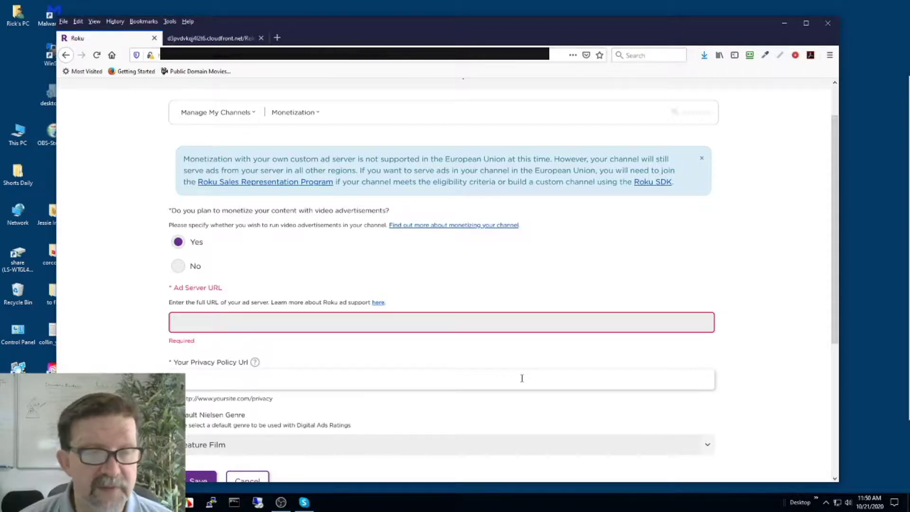
scroll(522, 378, down, 2)
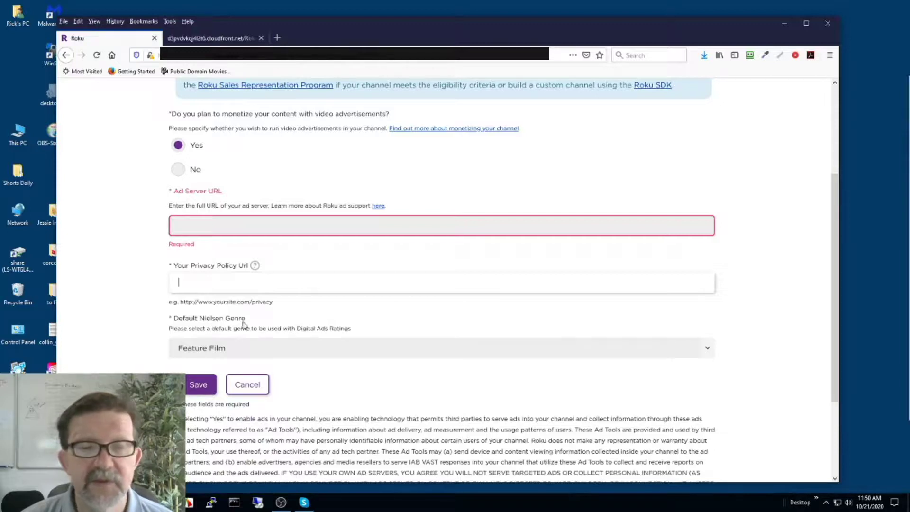
click(284, 353)
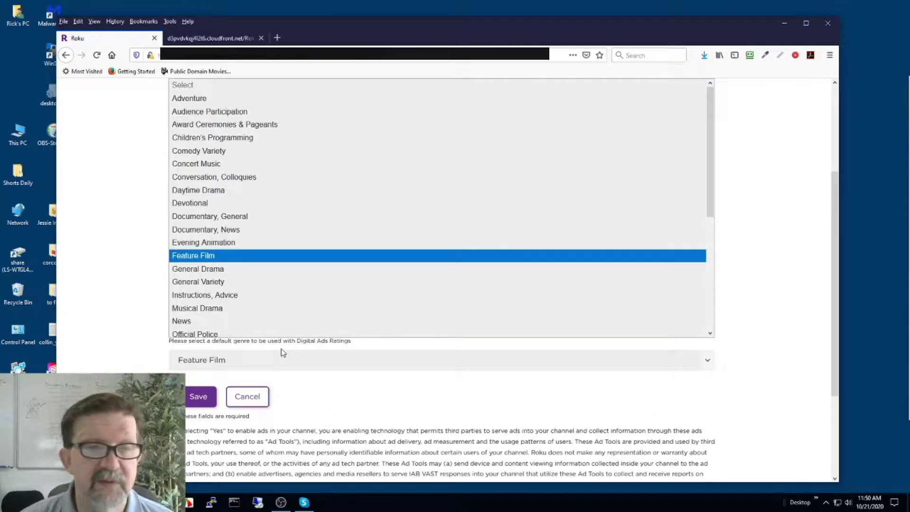
click(125, 318)
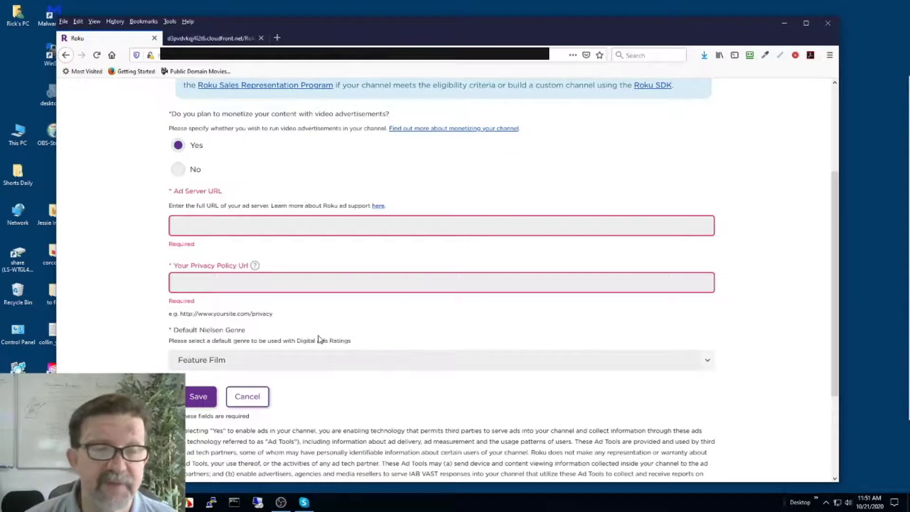
scroll(488, 311, up, 3)
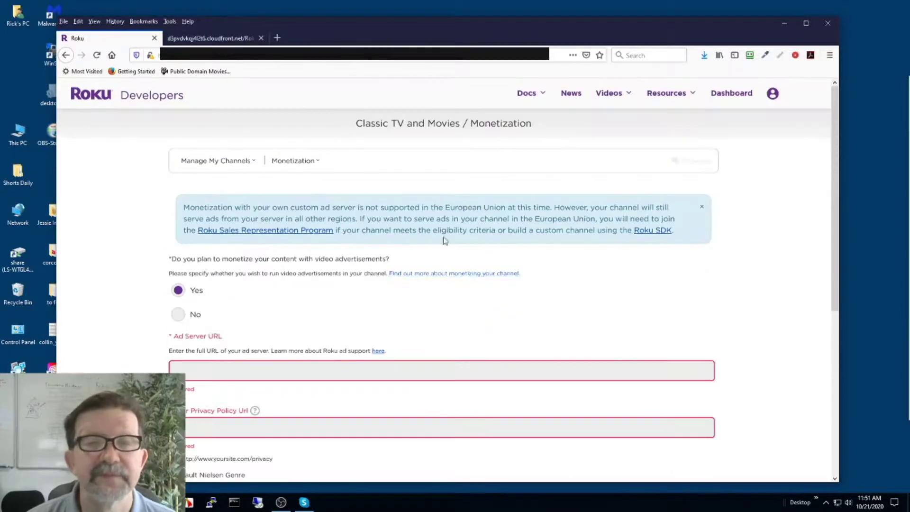
click(314, 162)
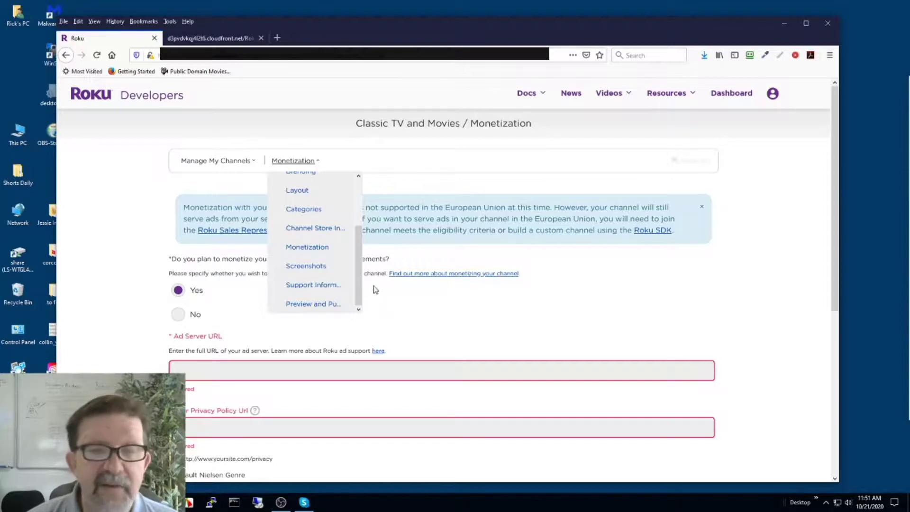
click(716, 263)
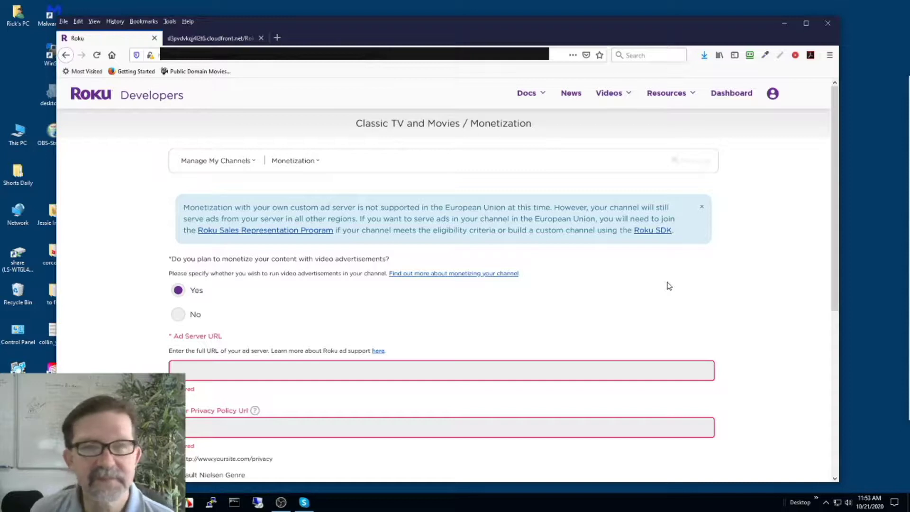
Switch to Support Information and review the support URL and contact fields.
click(303, 160)
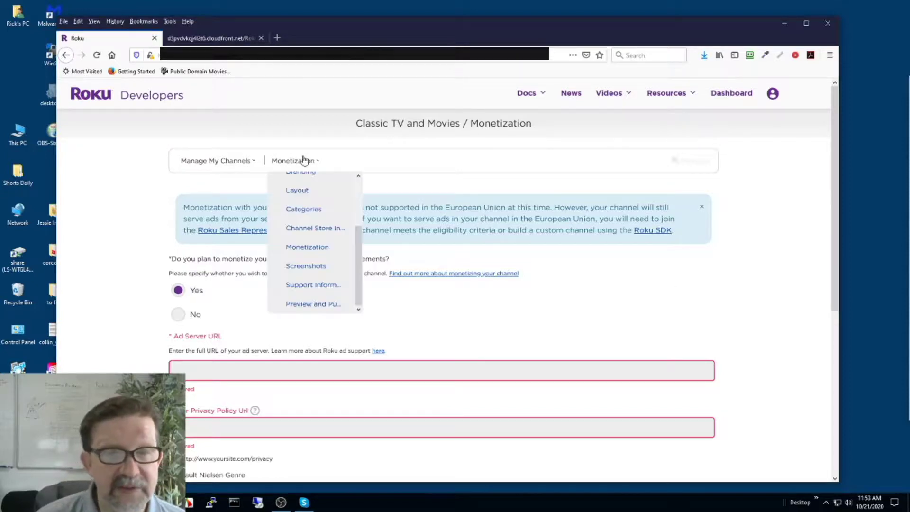
click(333, 284)
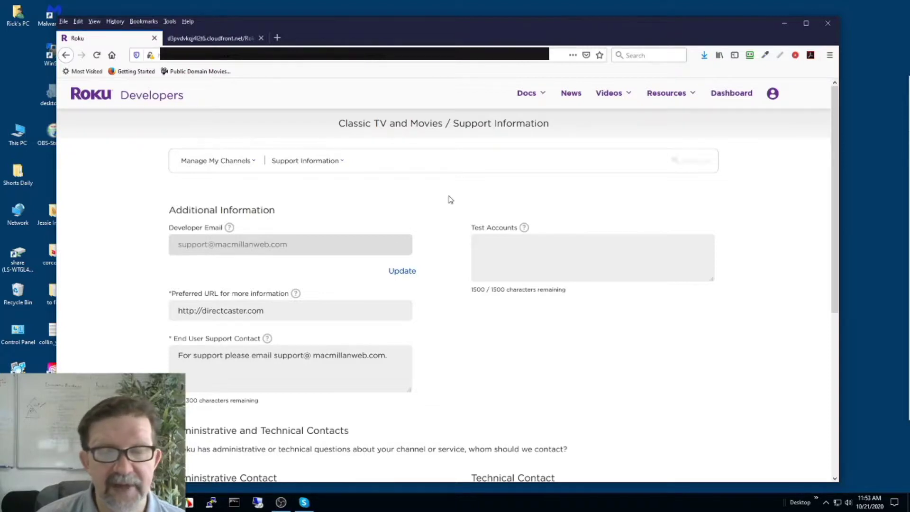
scroll(450, 199, down, 5)
scroll(451, 199, up, 5)
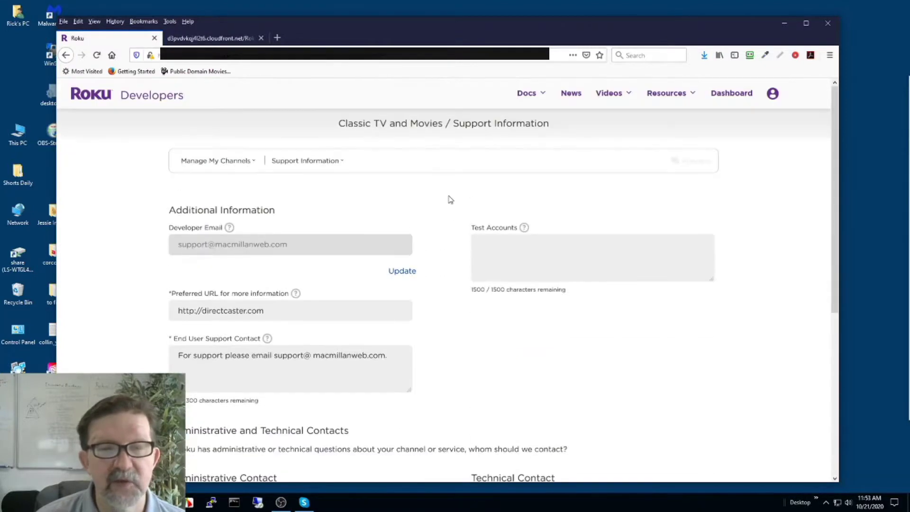
scroll(450, 200, down, 5)
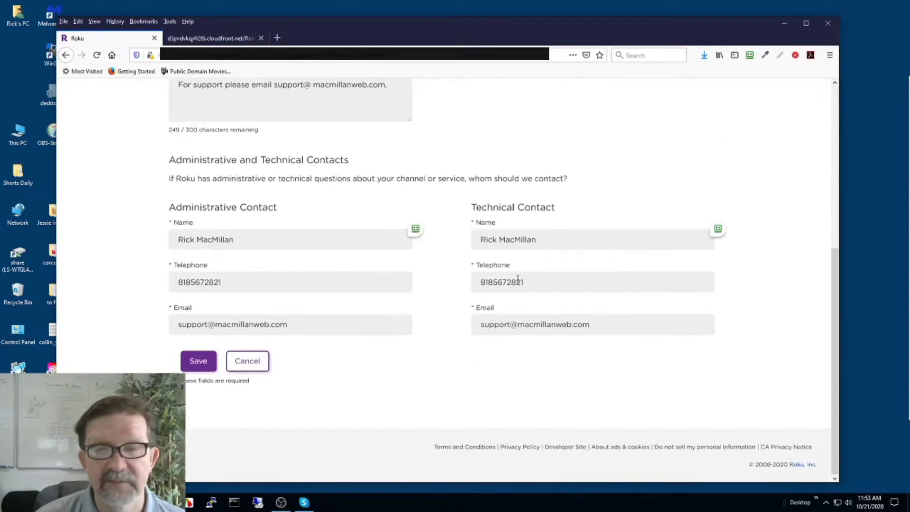
scroll(351, 213, up, 5)
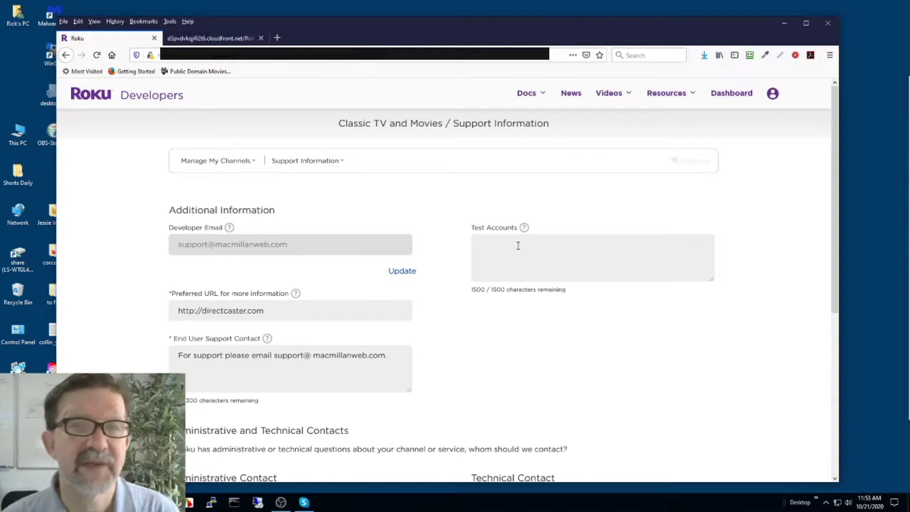
click(283, 161)
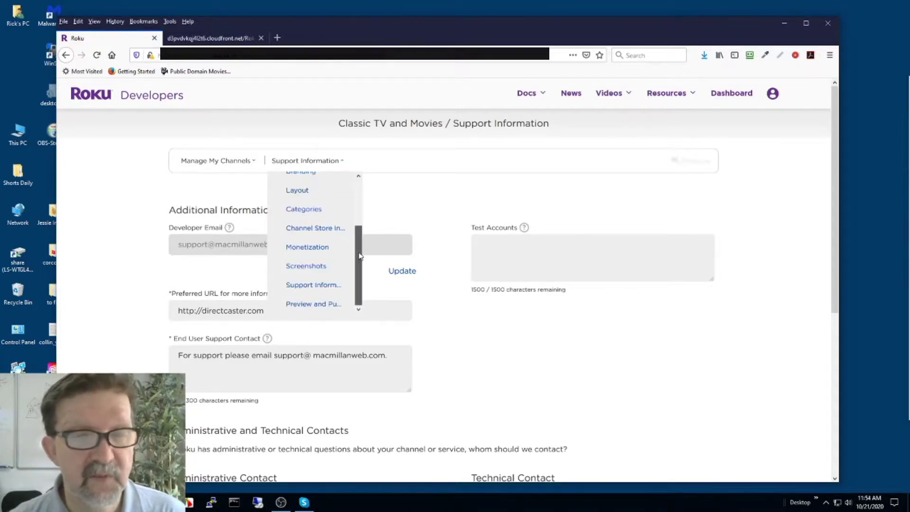
Open Preview and Publish and review its checklist and Schedule Publishing section.
click(331, 306)
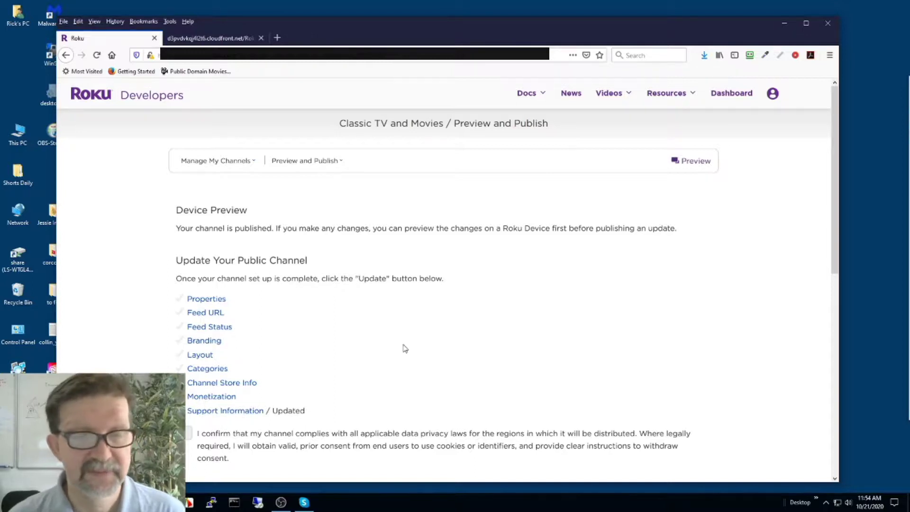
scroll(405, 348, down, 3)
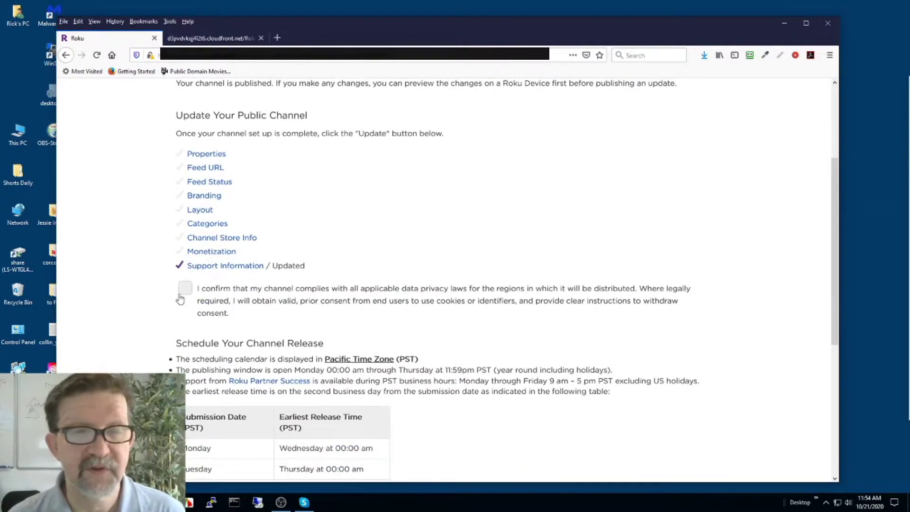
scroll(315, 239, down, 3)
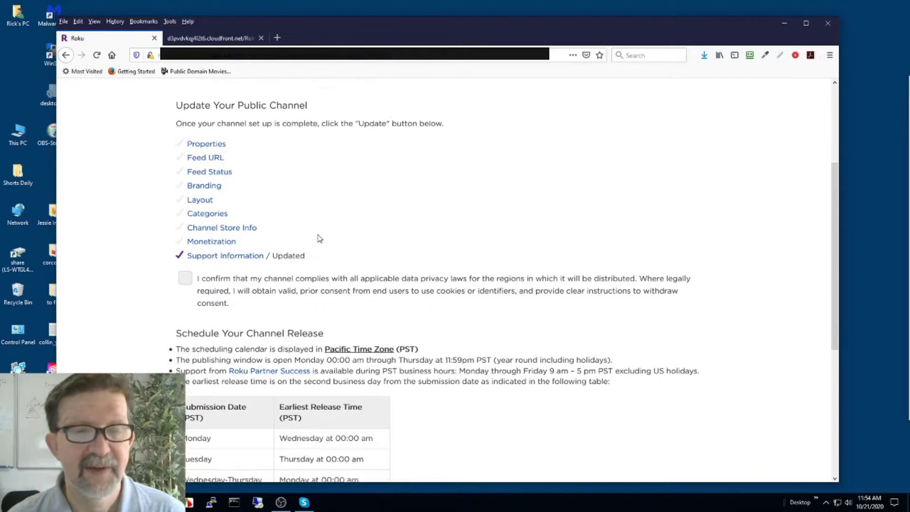
scroll(318, 238, down, 1)
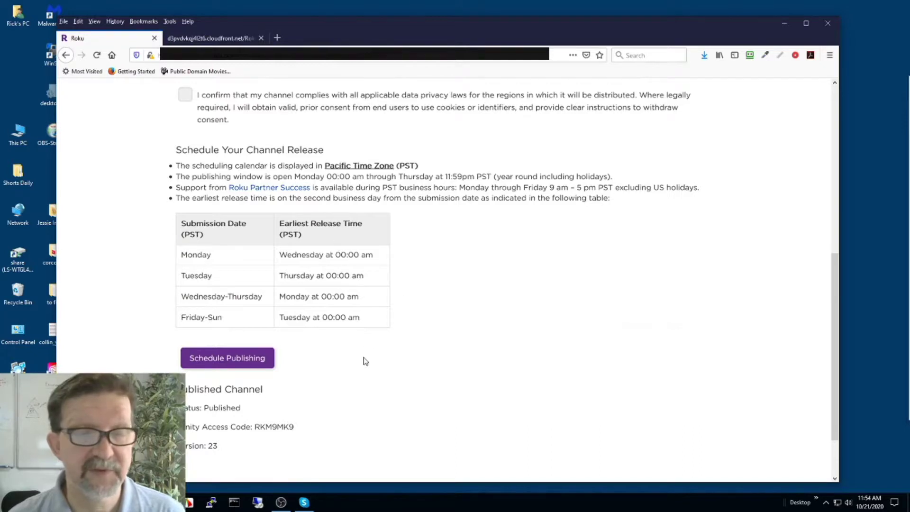
scroll(365, 360, up, 1)
scroll(365, 361, up, 6)
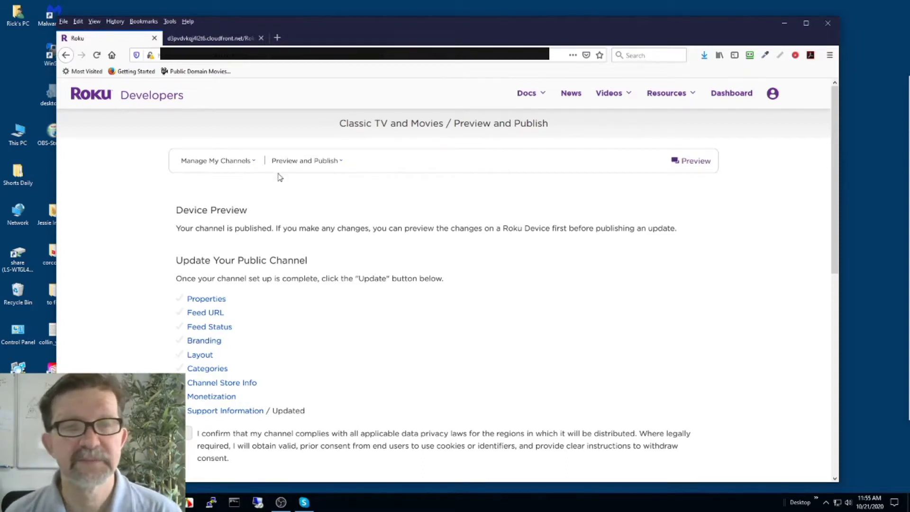
Browse the channel setup sections list and go to the Screenshots page.
click(297, 164)
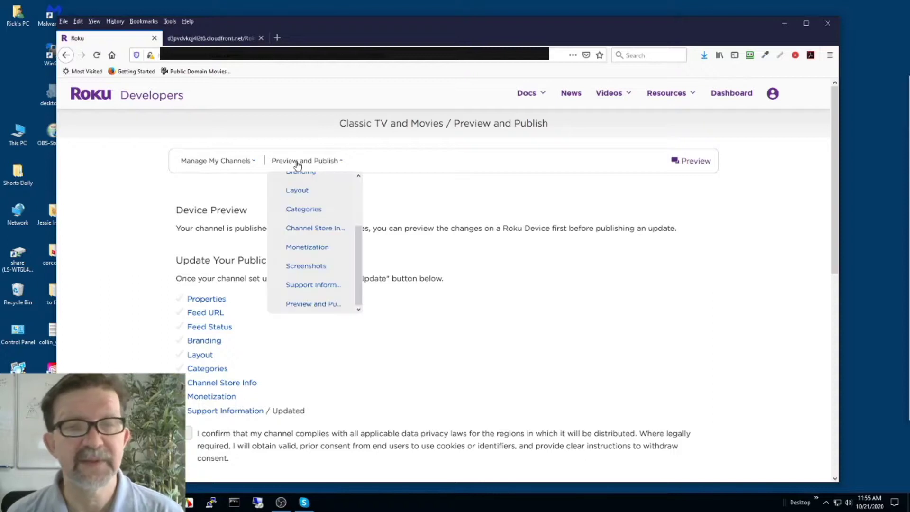
scroll(351, 177, up, 3)
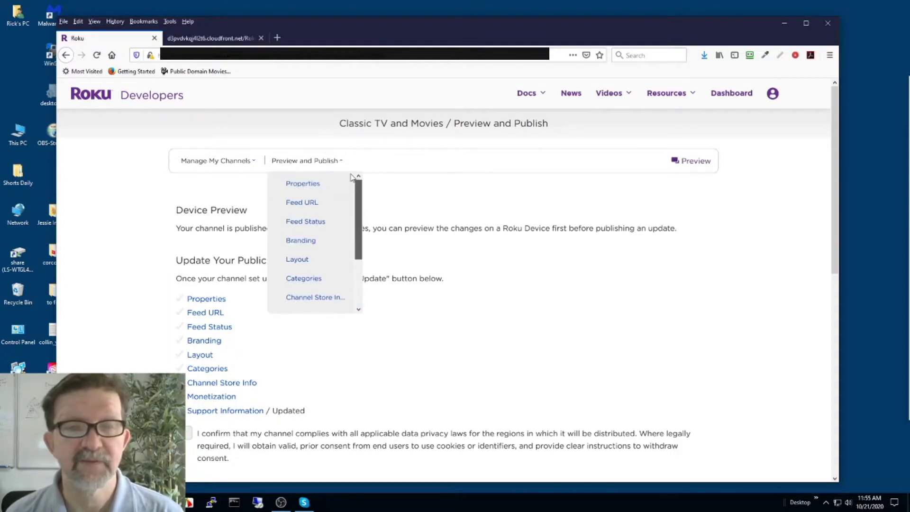
scroll(352, 177, down, 3)
scroll(351, 218, down, 1)
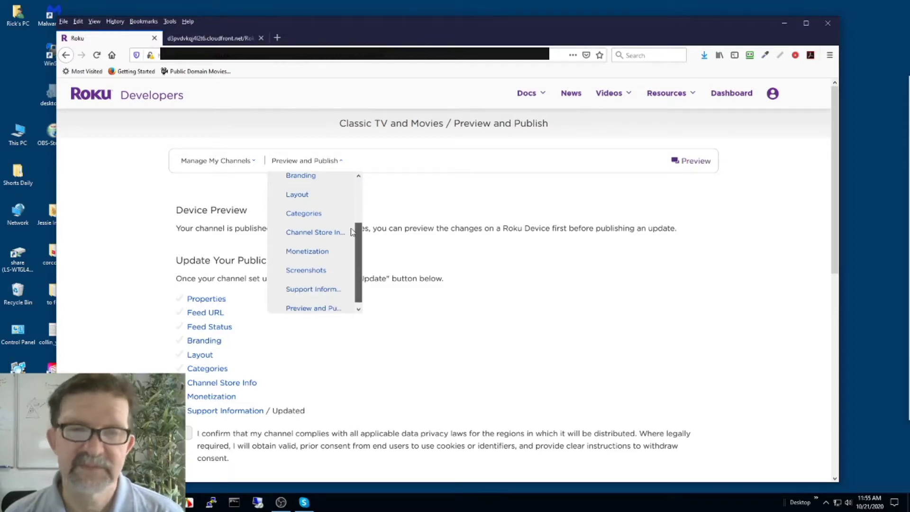
scroll(351, 231, down, 1)
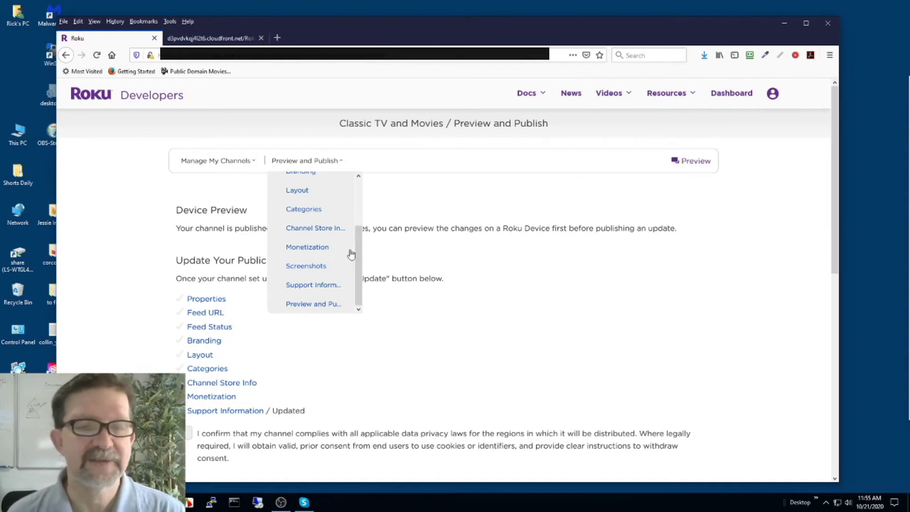
click(318, 266)
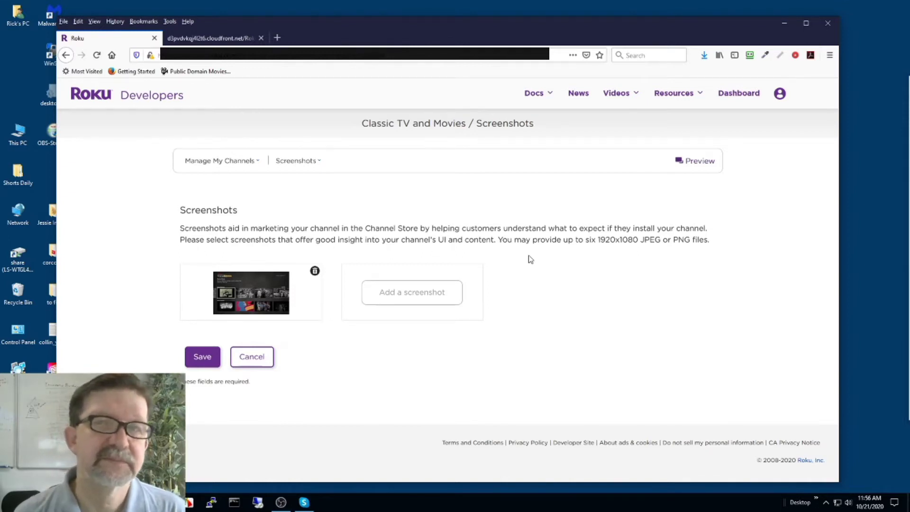
Delete the old screenshot, auto-generate a new one, and cancel the upload dialog.
click(315, 273)
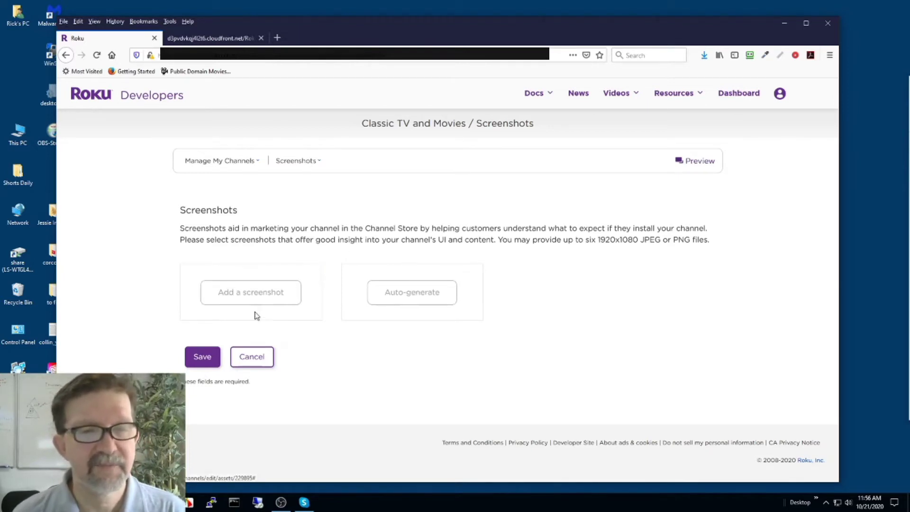
click(411, 294)
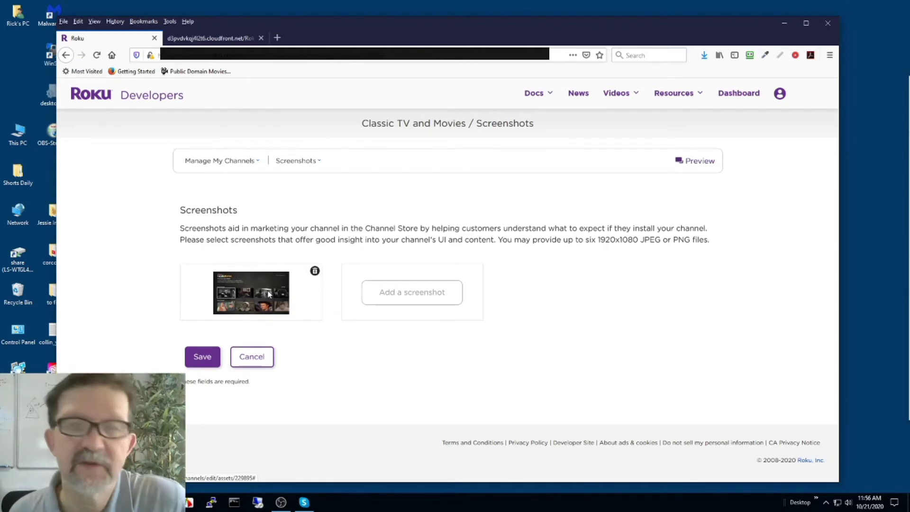
click(414, 303)
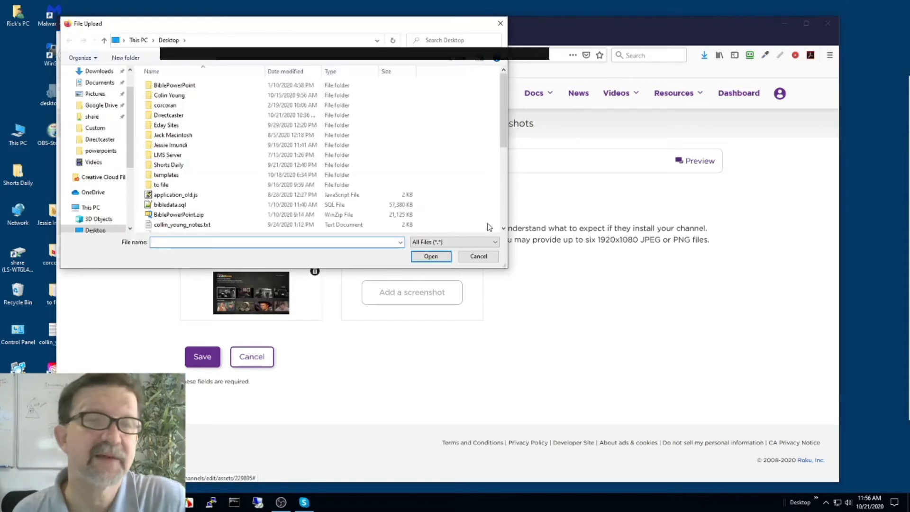
click(501, 24)
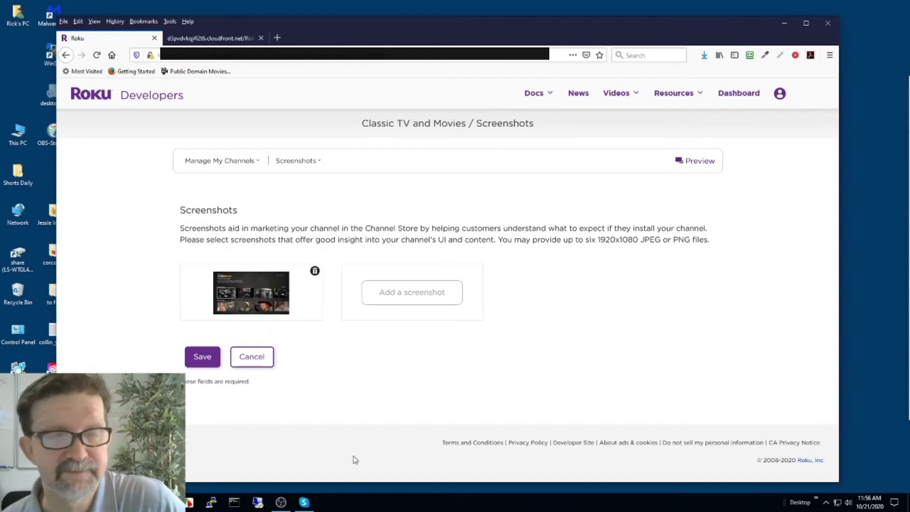
Return to Preview and Publish and scroll to Schedule Publishing and back up.
click(294, 161)
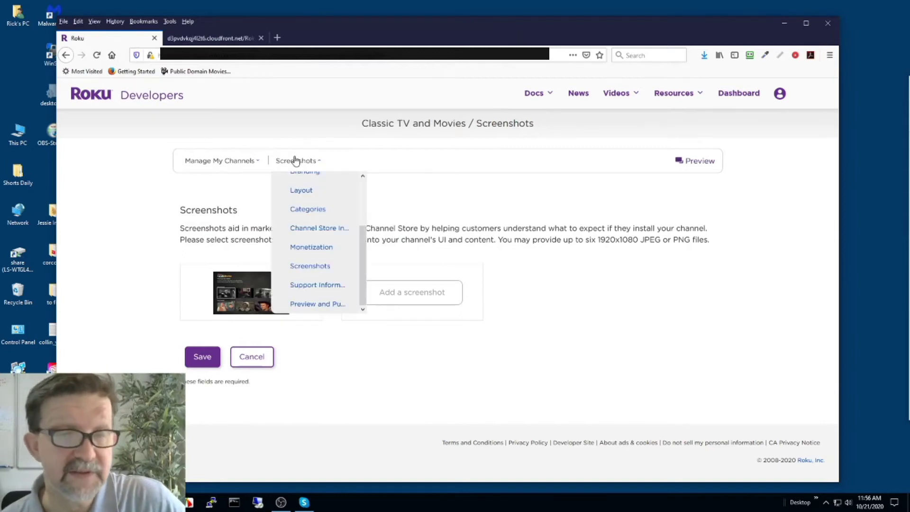
click(326, 304)
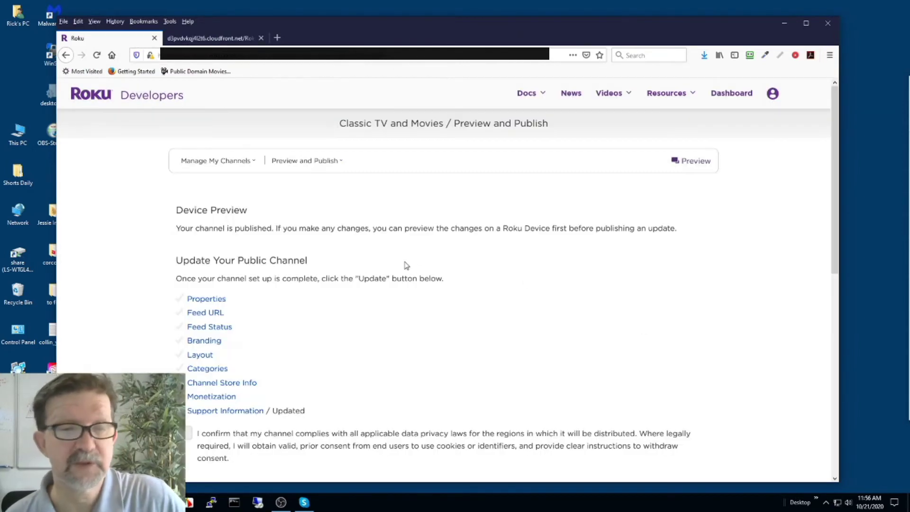
scroll(364, 277, down, 4)
scroll(365, 281, up, 4)
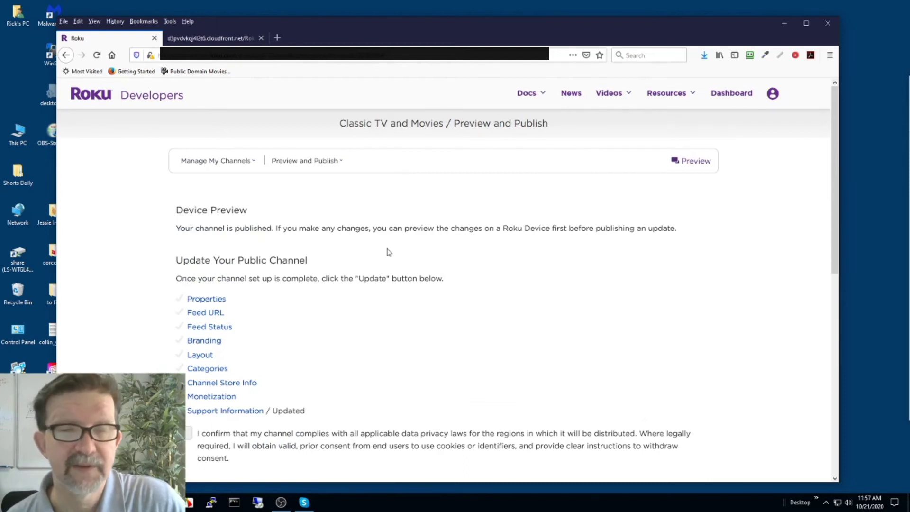
scroll(387, 248, down, 6)
scroll(387, 247, down, 3)
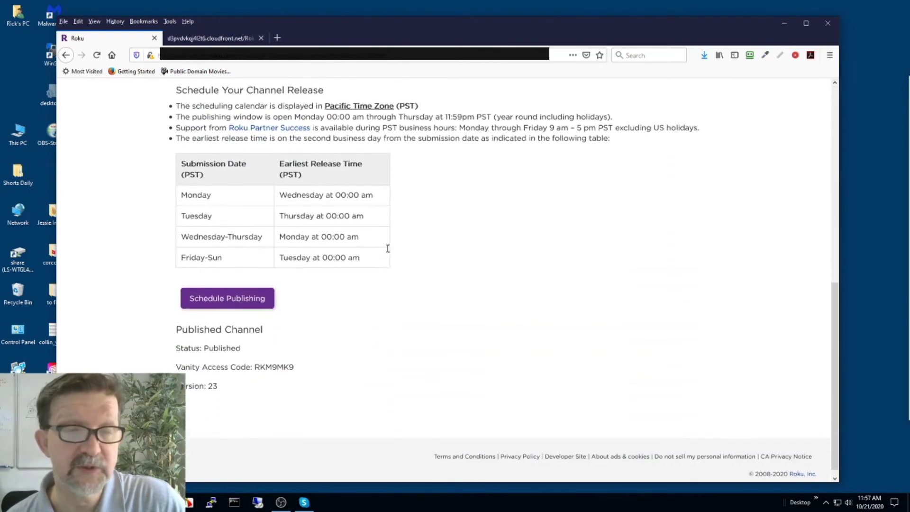
scroll(387, 251, up, 6)
scroll(389, 252, up, 3)
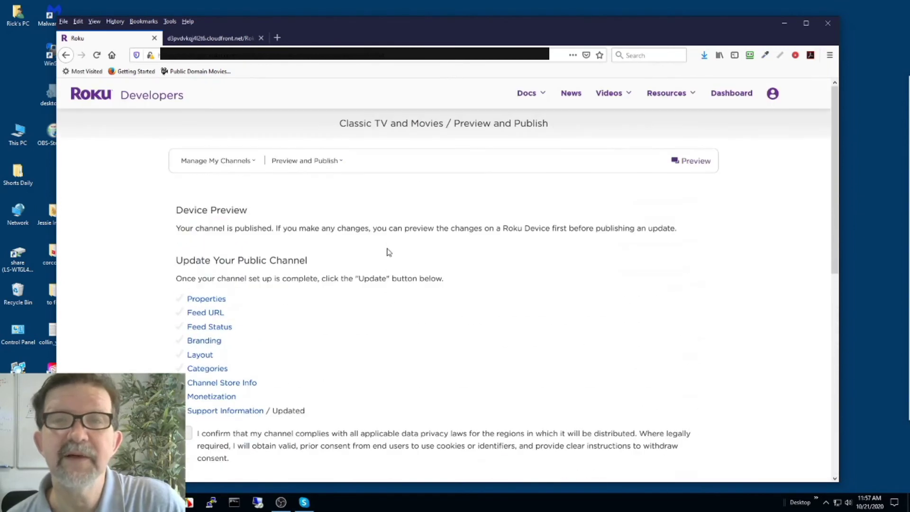